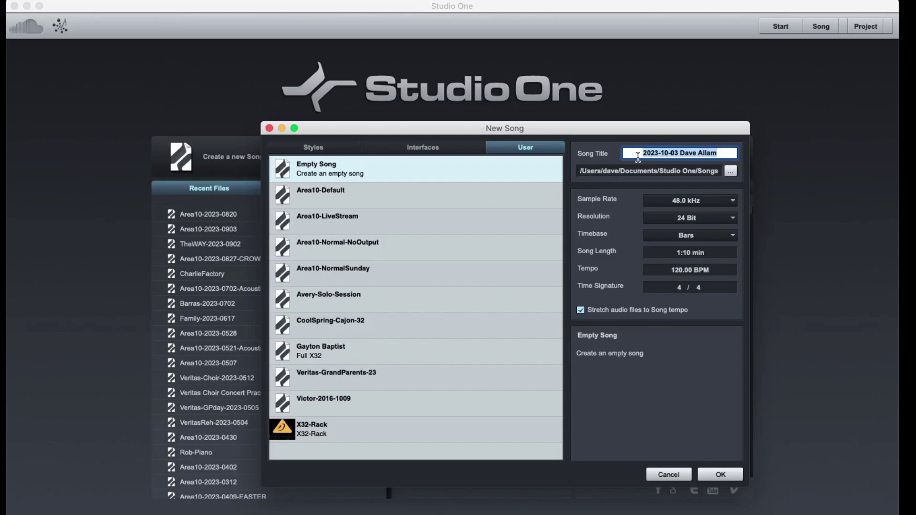
# - Create an empty song titled DecibelChurch-2023-1003 and hide the browser beside the arrangement
pyautogui.write('Decib')
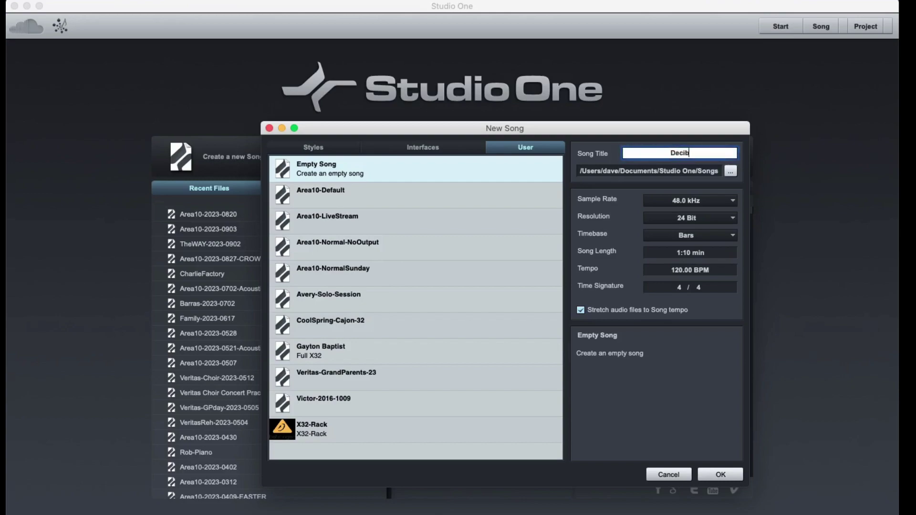
pyautogui.write('elChurch-2023-1003')
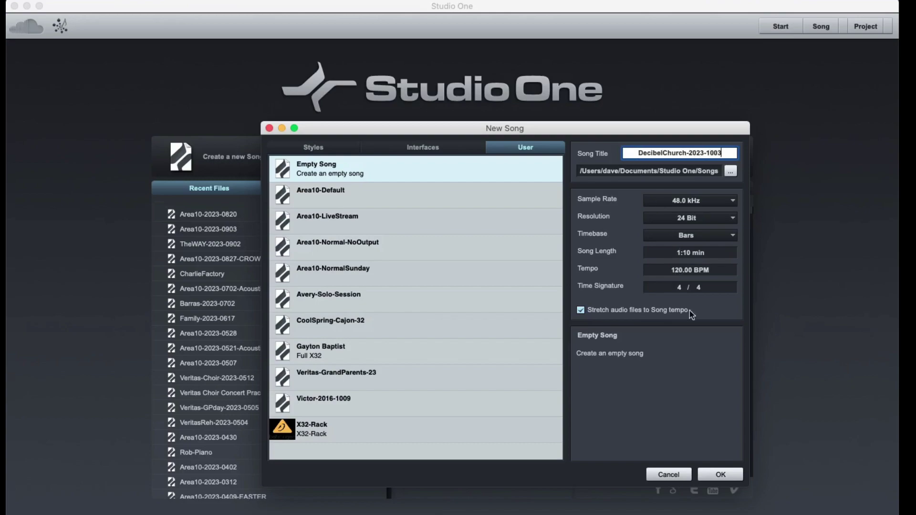
pyautogui.click(719, 474)
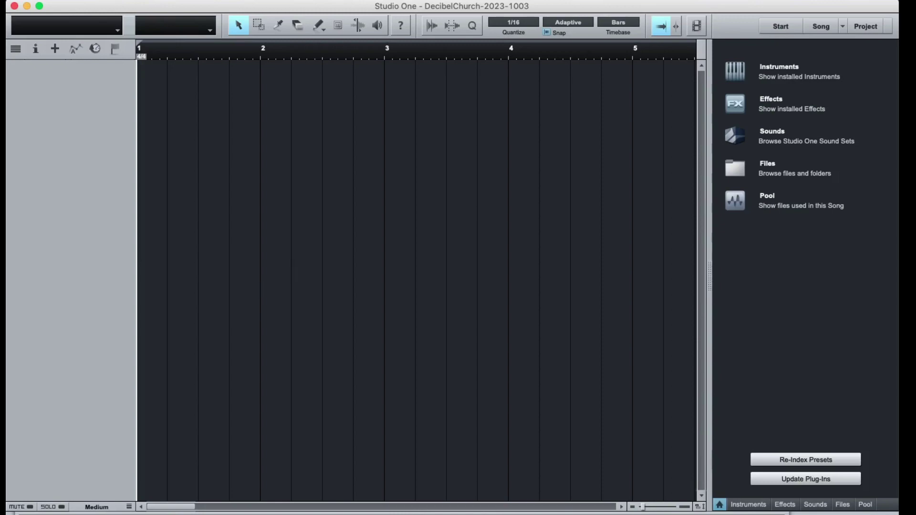
pyautogui.press('F5')
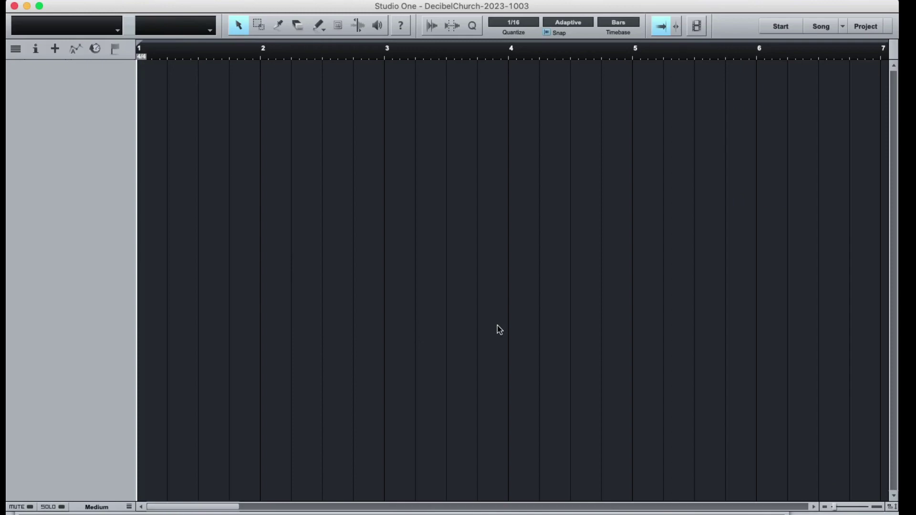
# - Switch to Finder, import all 32 WAV files from the tracks folder into the song at bar 1, and minimize the Finder window
pyautogui.press('super+Tab')
pyautogui.click(657, 143)
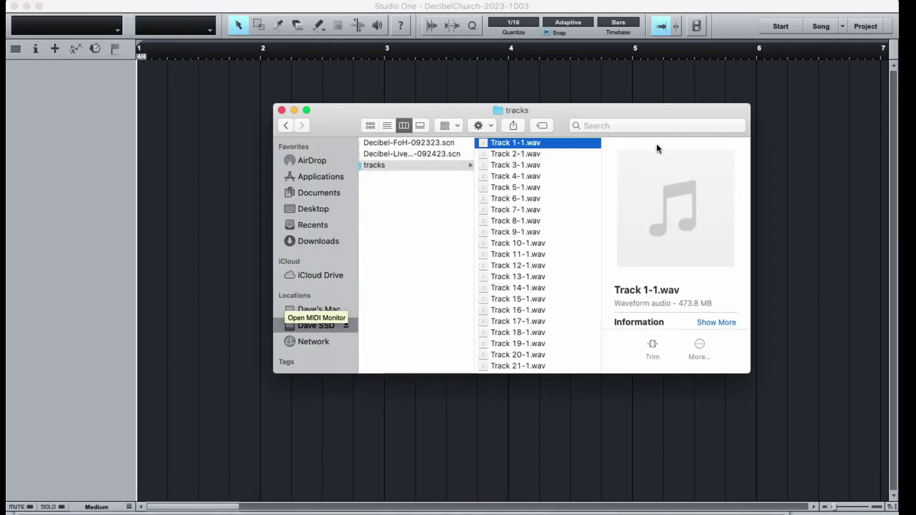
pyautogui.press('super+a')
pyautogui.moveTo(510, 147); pyautogui.dragTo(139, 213)
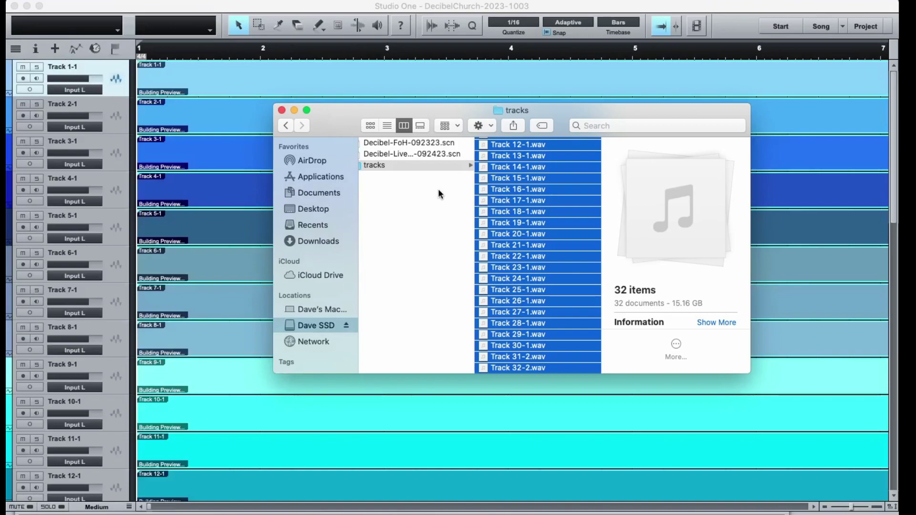
pyautogui.click(294, 110)
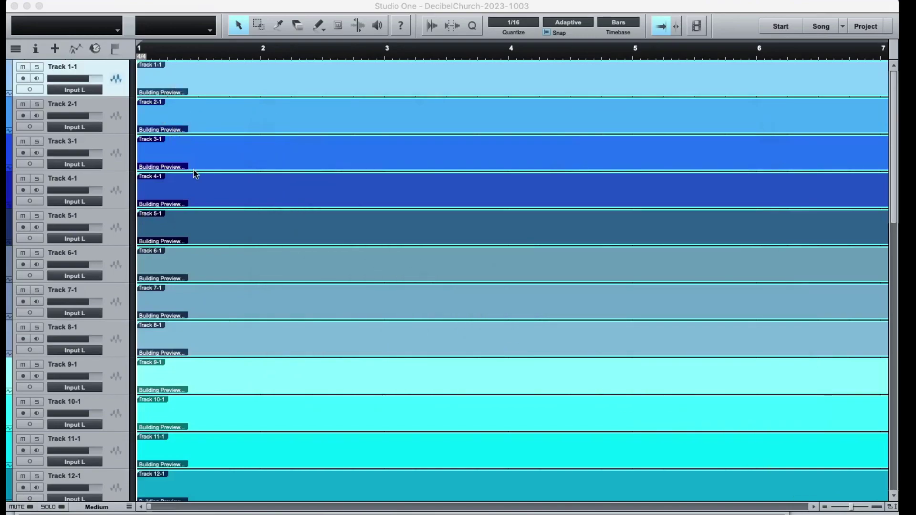
pyautogui.scroll(-15, 194, 170)
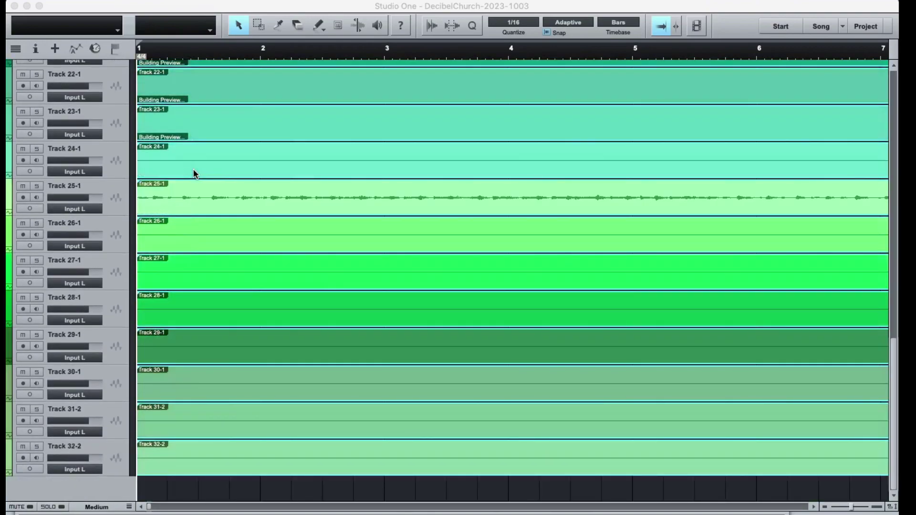
pyautogui.scroll(15, 194, 171)
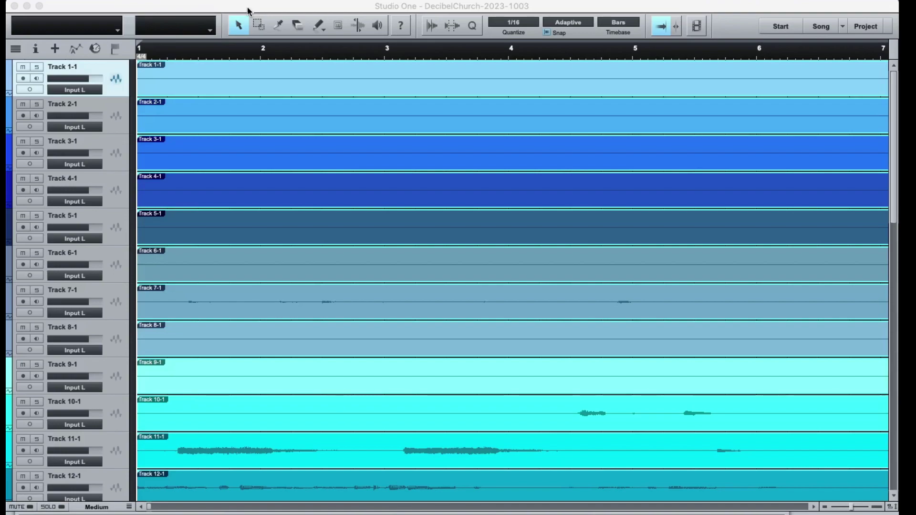
# - Shrink the track height to Tiny and select all tracks from Track 1-1 through Track 32-2
pyautogui.click(247, 9)
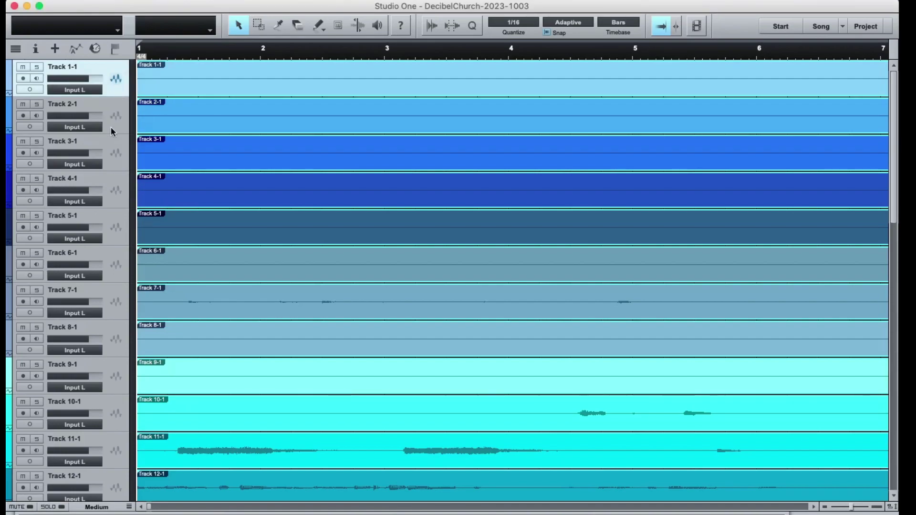
pyautogui.click(105, 508)
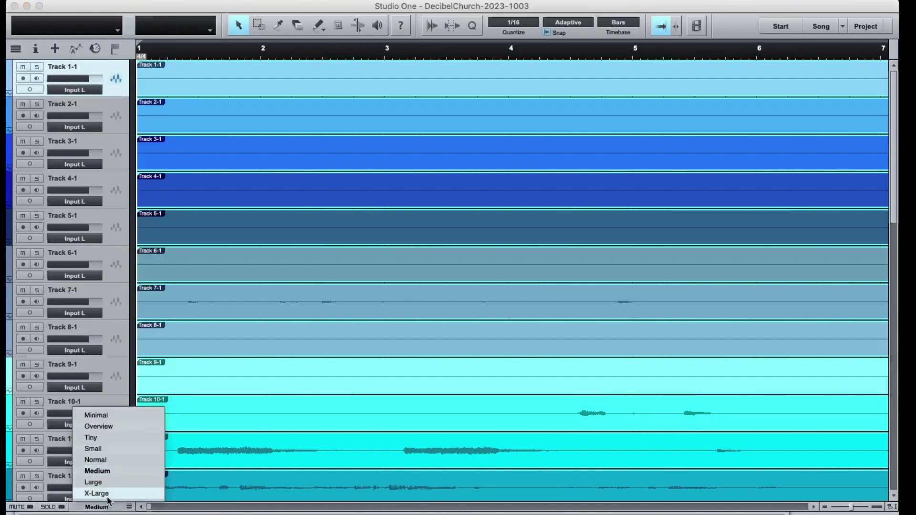
pyautogui.click(105, 450)
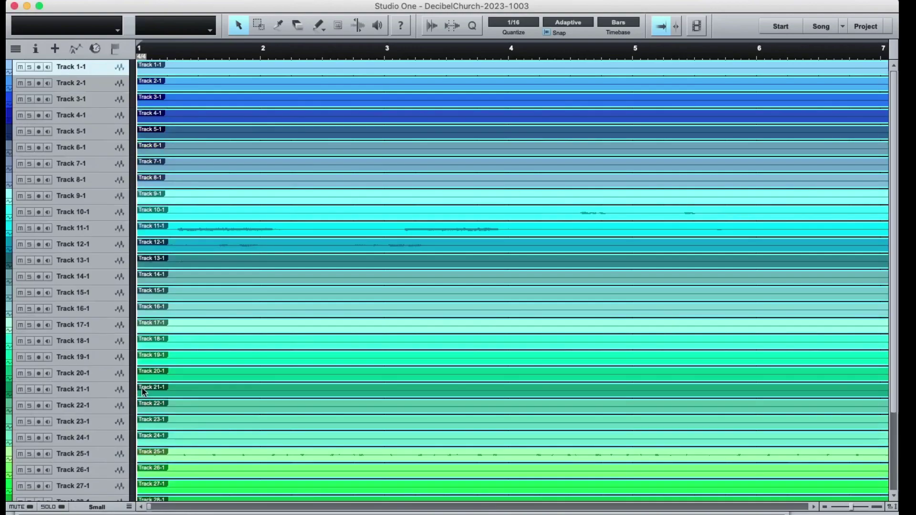
pyautogui.click(104, 509)
pyautogui.click(105, 437)
pyautogui.keyDown('shift'); pyautogui.click(104, 313); pyautogui.keyUp('shift')
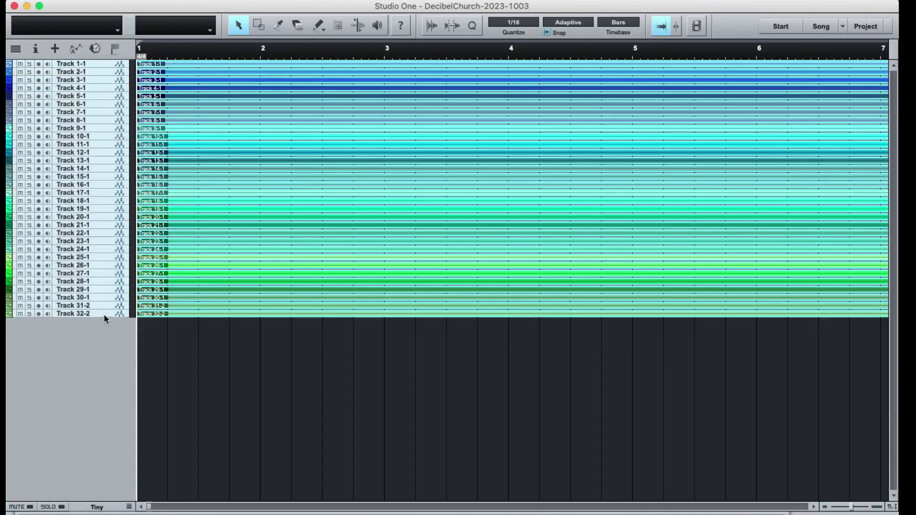
# - Set the track height to Normal and apply Track 1-1's light blue colour to all selected tracks
pyautogui.click(97, 507)
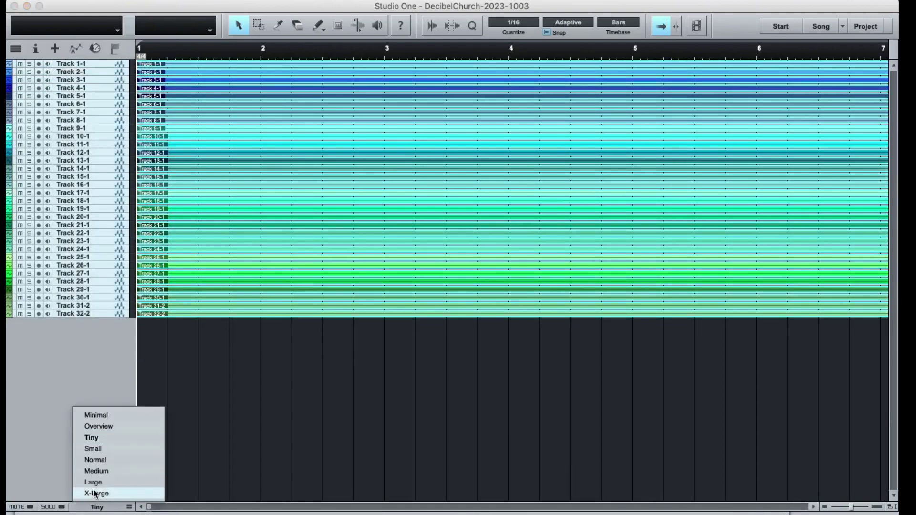
pyautogui.click(98, 460)
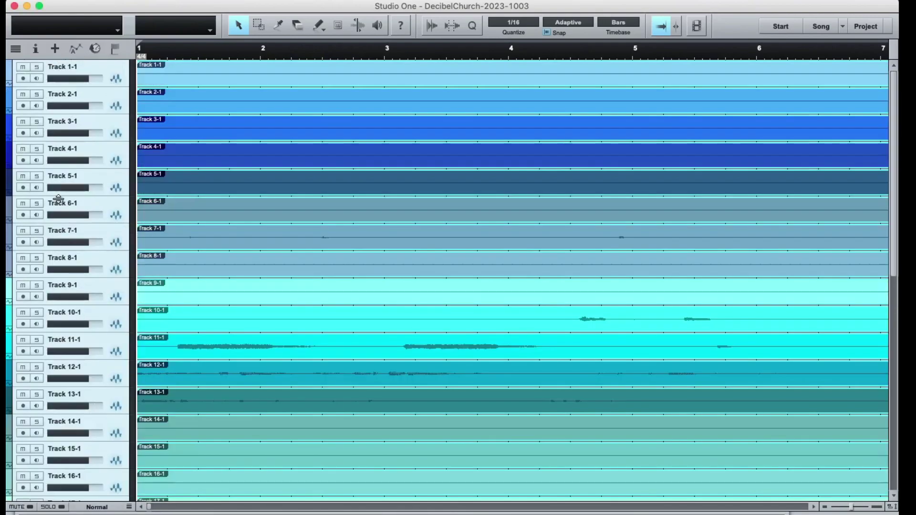
pyautogui.click(9, 79)
pyautogui.click(16, 80)
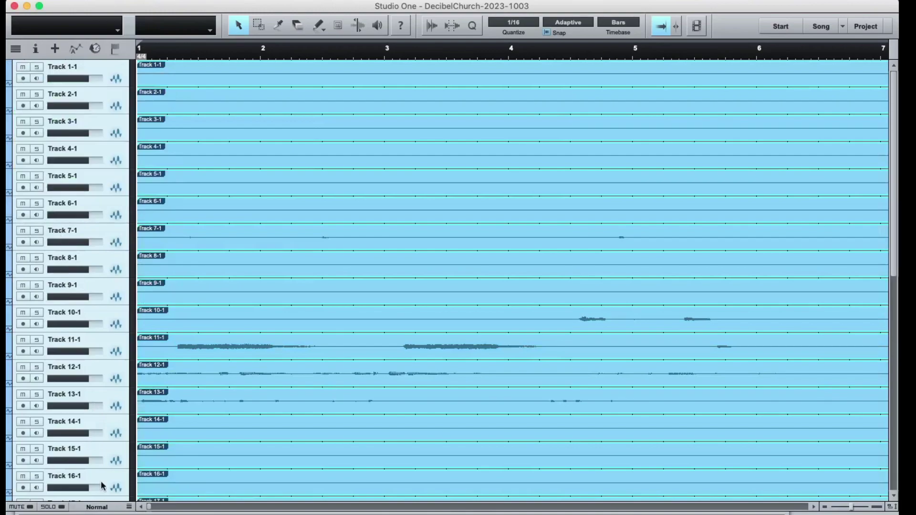
# - Set the track height to Small and look through the recoloured tracks
pyautogui.click(98, 507)
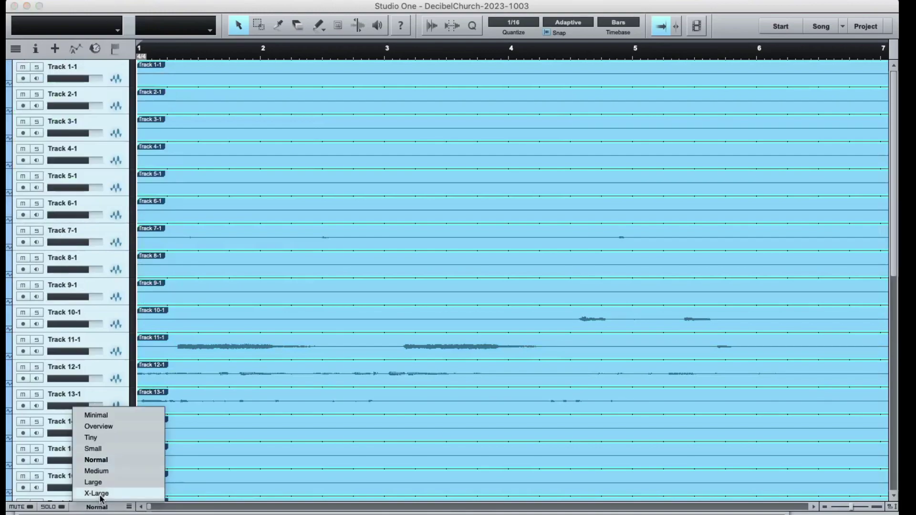
pyautogui.click(104, 457)
pyautogui.scroll(-3, 213, 343)
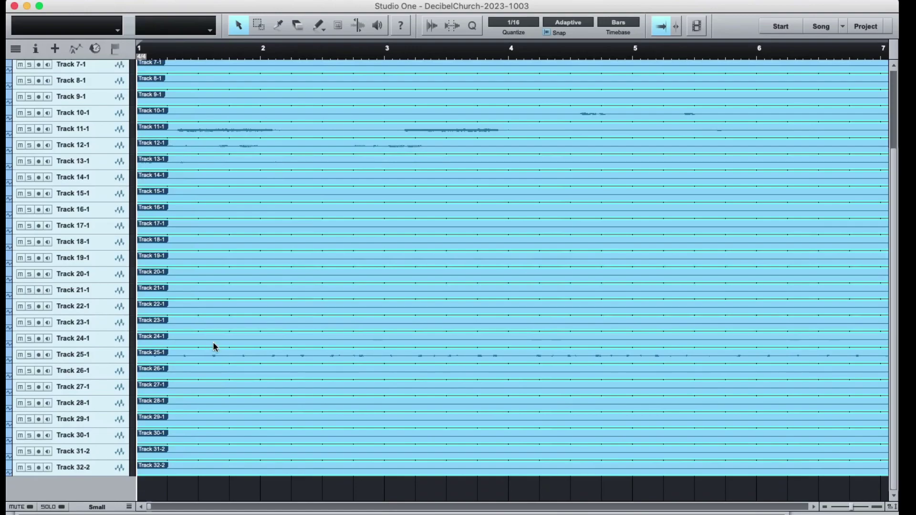
pyautogui.scroll(3, 213, 343)
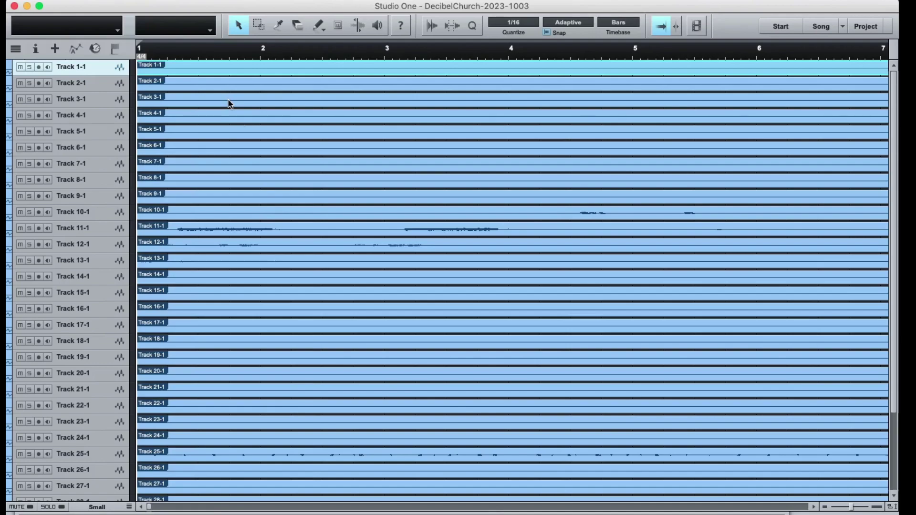
# - Minimize the song window, switch to X32 Edit and load the scene Decibel-Livestream-092423.scn from the DecibelChurch folder
pyautogui.click(27, 6)
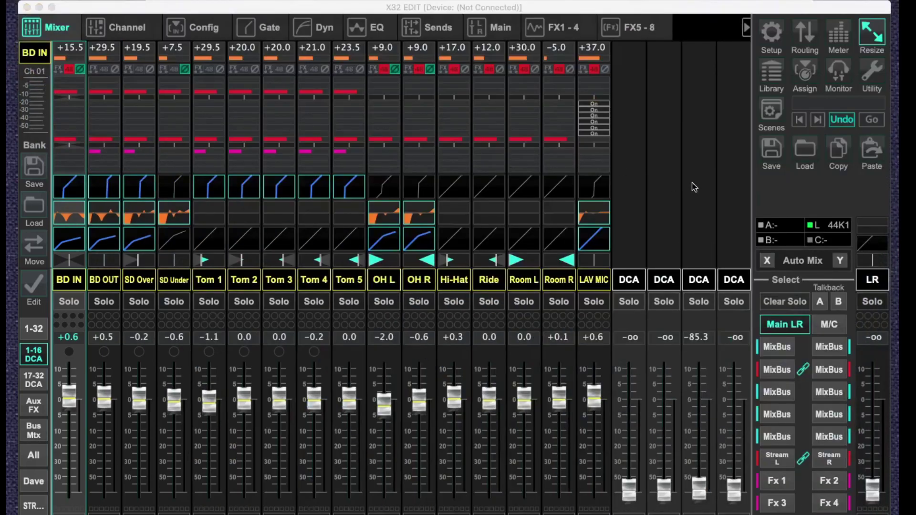
pyautogui.click(806, 152)
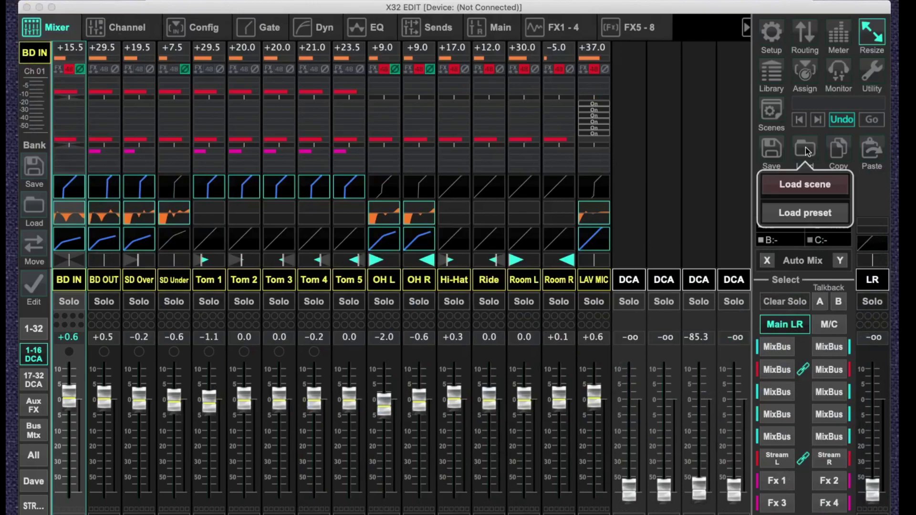
pyautogui.click(802, 187)
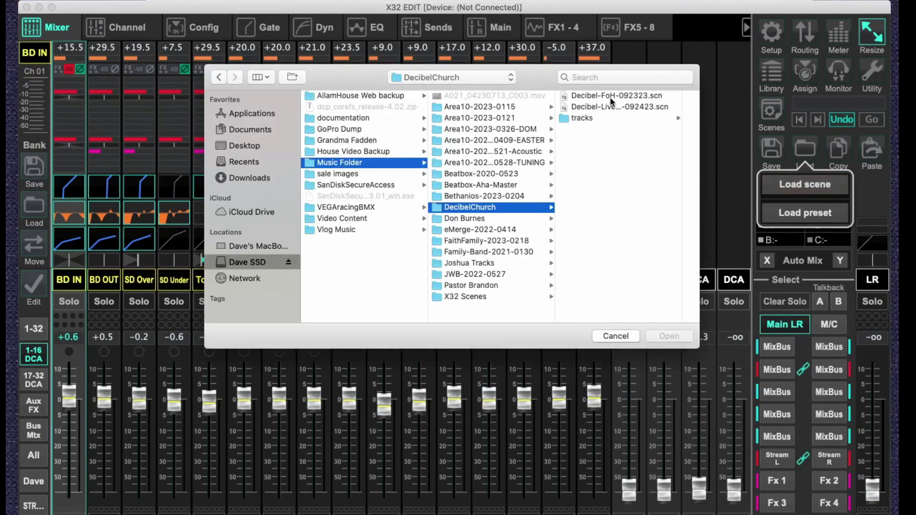
pyautogui.click(609, 106)
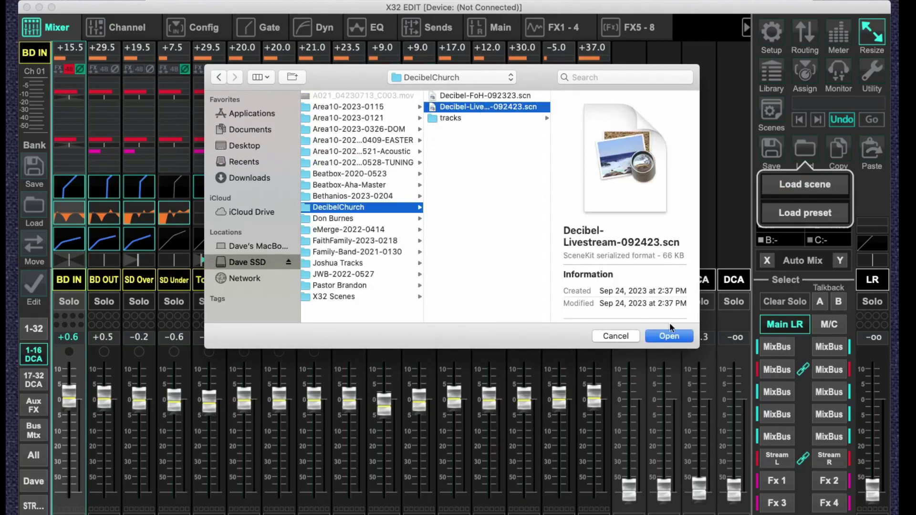
pyautogui.click(667, 336)
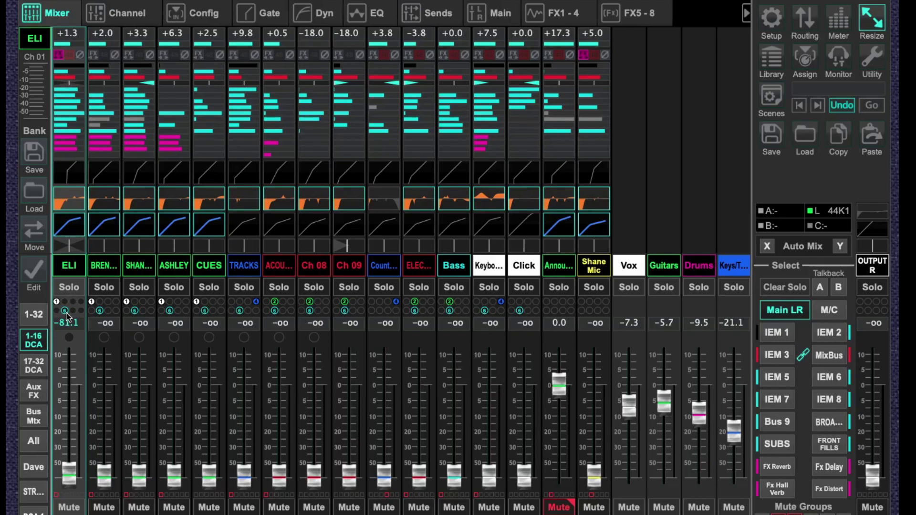
# - Review the bus and matrix faders, return to channels 1-16, and widen the mixer to show the remaining DCAs
pyautogui.click(34, 420)
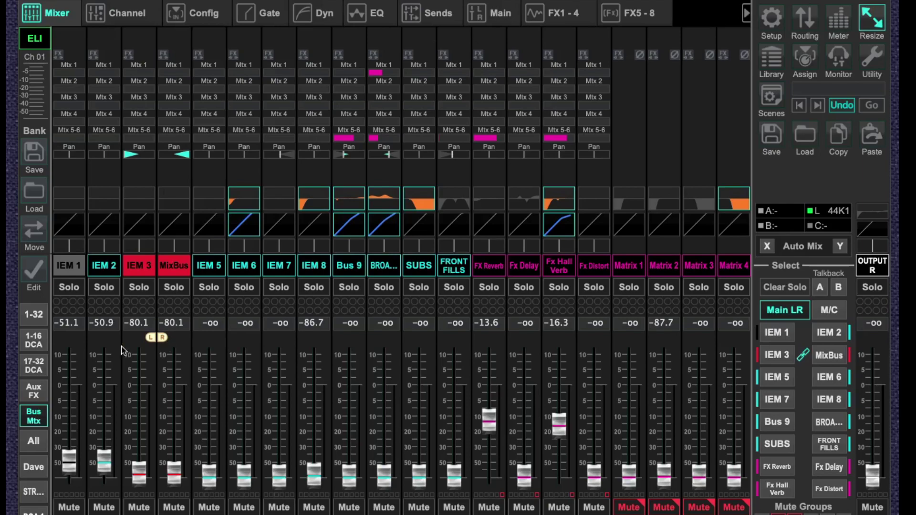
pyautogui.click(33, 340)
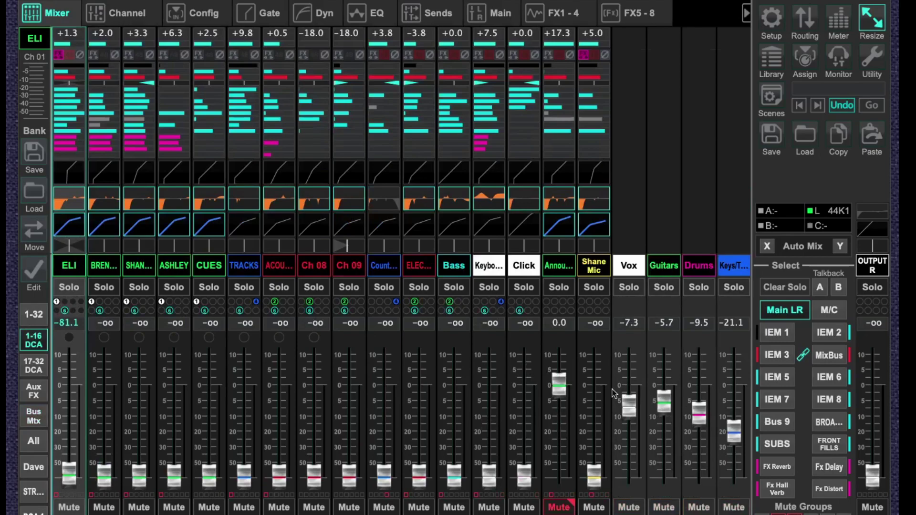
pyautogui.click(744, 15)
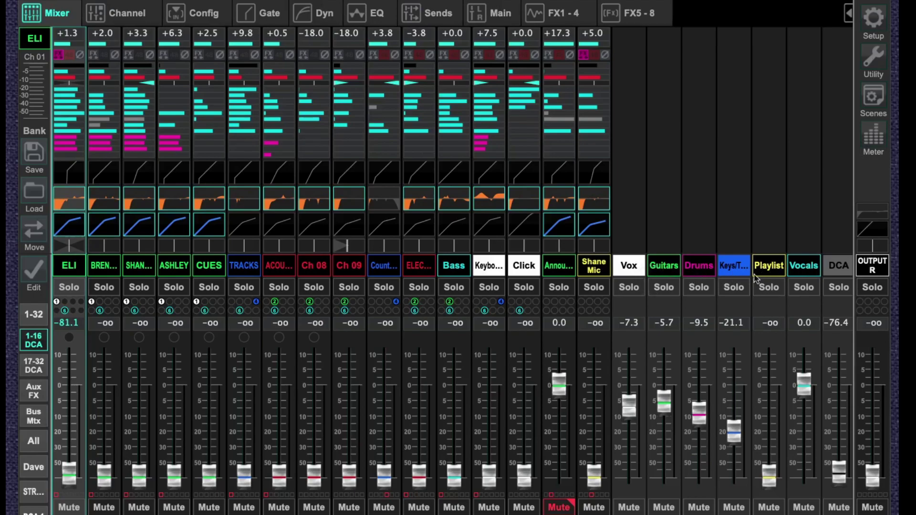
# - Unassign channels 1 to 5 from DCA 6, and remove channel 5 from DCA 1 as well
pyautogui.click(64, 310)
pyautogui.click(99, 310)
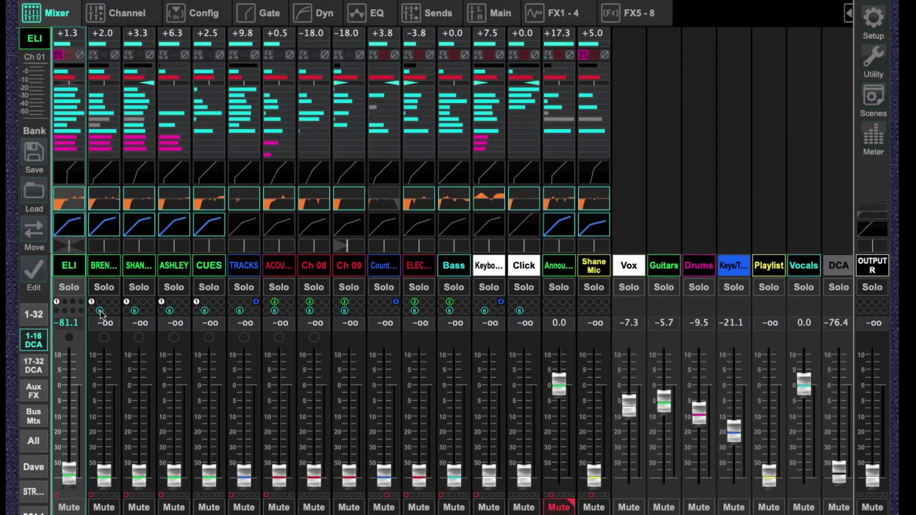
pyautogui.click(135, 311)
pyautogui.click(170, 311)
pyautogui.click(204, 311)
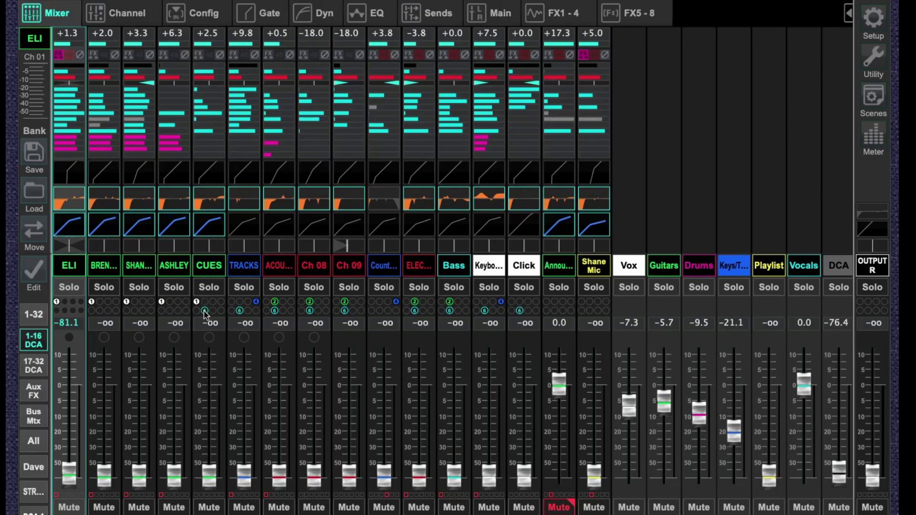
# - Clear the name of the CUES channel and set its label to the grey-on-black colour
pyautogui.click(214, 266)
pyautogui.press('BackSpace')
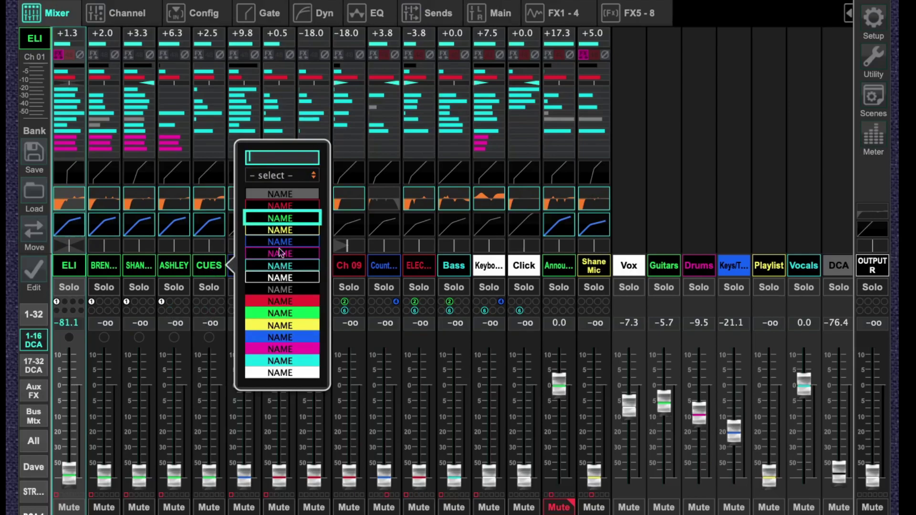
pyautogui.click(277, 290)
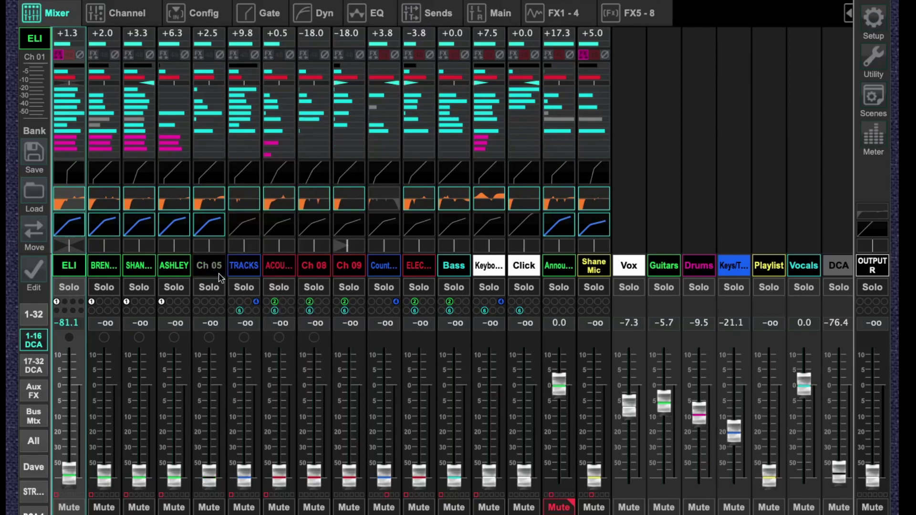
# - Unassign channels 6 to 9 from DCA 6, keeping their other DCA assignments
pyautogui.click(279, 273)
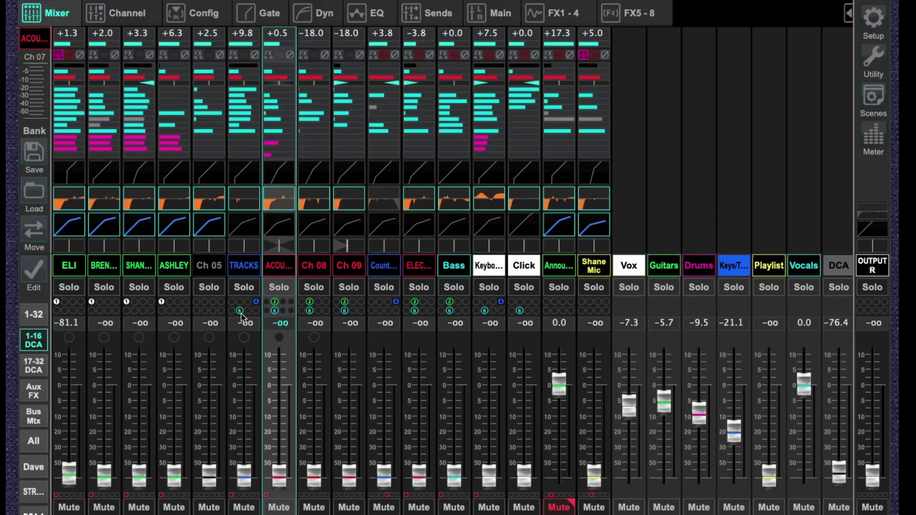
pyautogui.click(275, 310)
pyautogui.click(274, 302)
pyautogui.click(310, 311)
pyautogui.click(344, 311)
# - Clear channel 10's name, set its label to grey on black, and unassign it from DCA 4
pyautogui.click(389, 268)
pyautogui.click(389, 268)
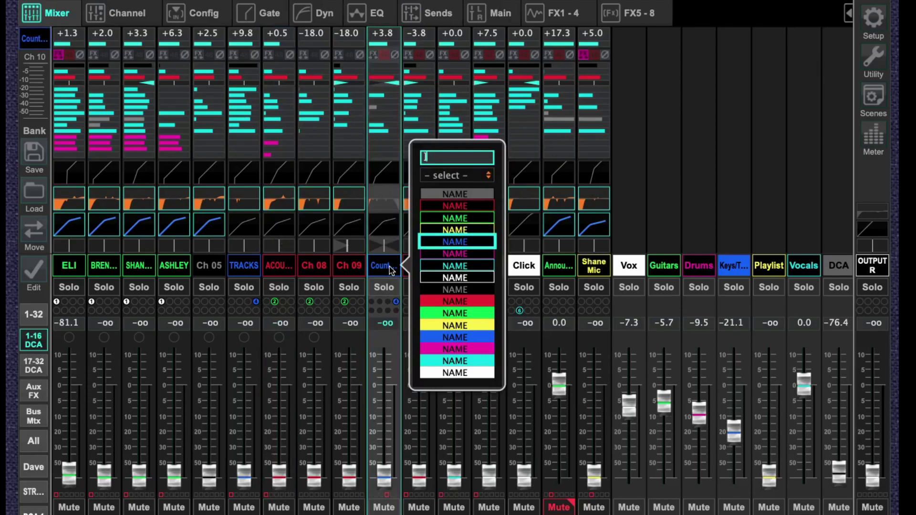
pyautogui.click(448, 295)
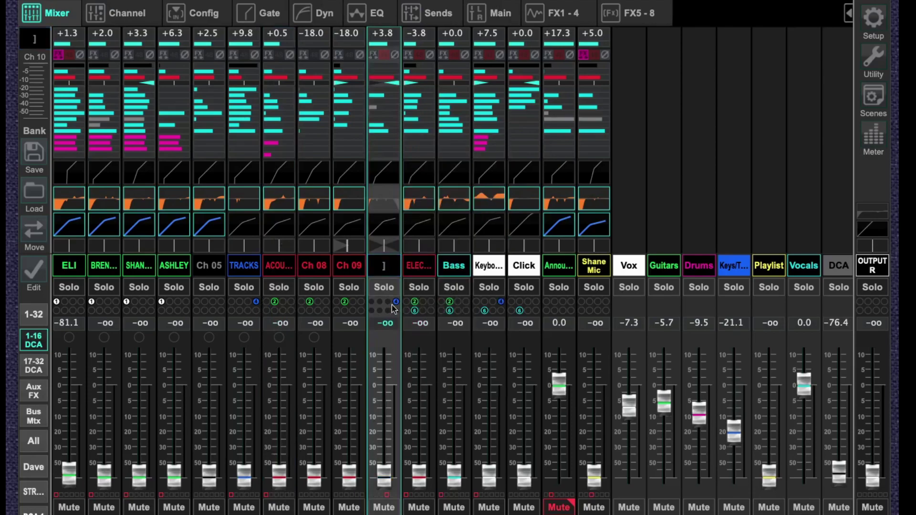
pyautogui.click(387, 268)
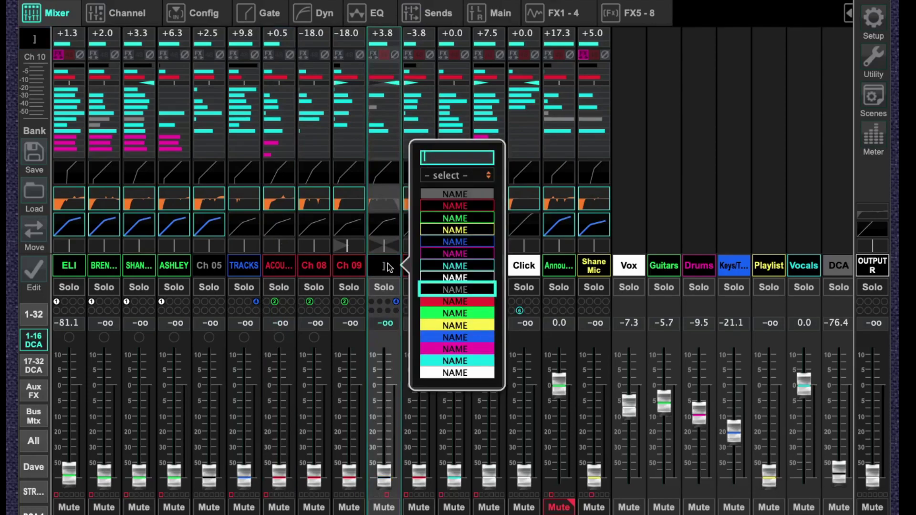
pyautogui.click(388, 268)
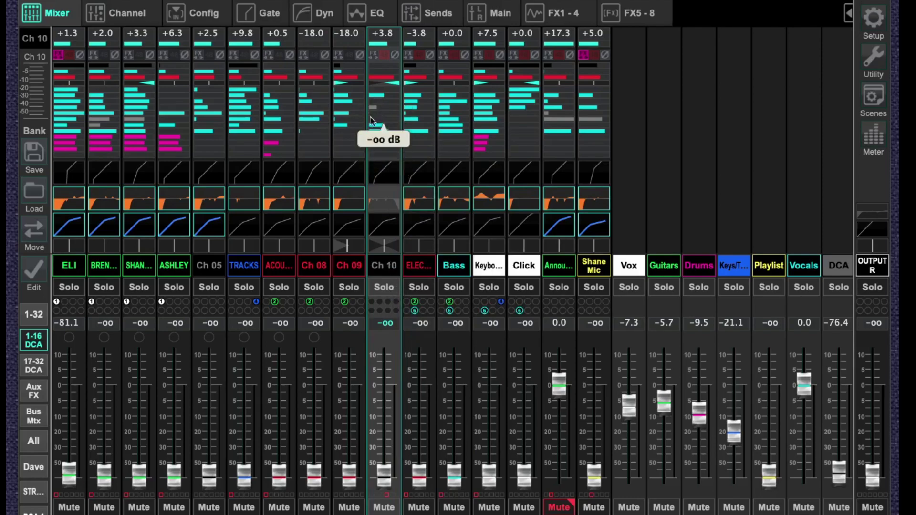
pyautogui.moveTo(380, 127)
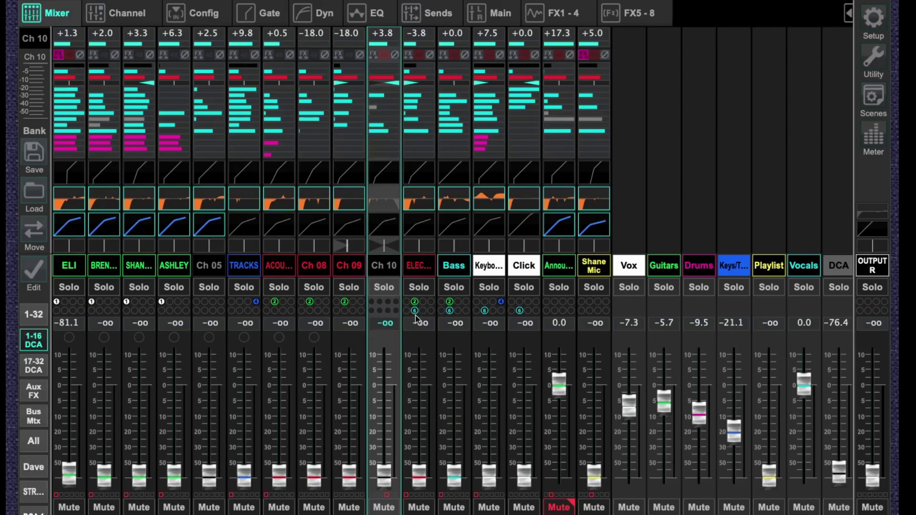
# - Unassign channels 11 to 13, the electric guitar, bass and keyboard, from DCA 6
pyautogui.click(449, 310)
pyautogui.click(493, 267)
pyautogui.click(484, 310)
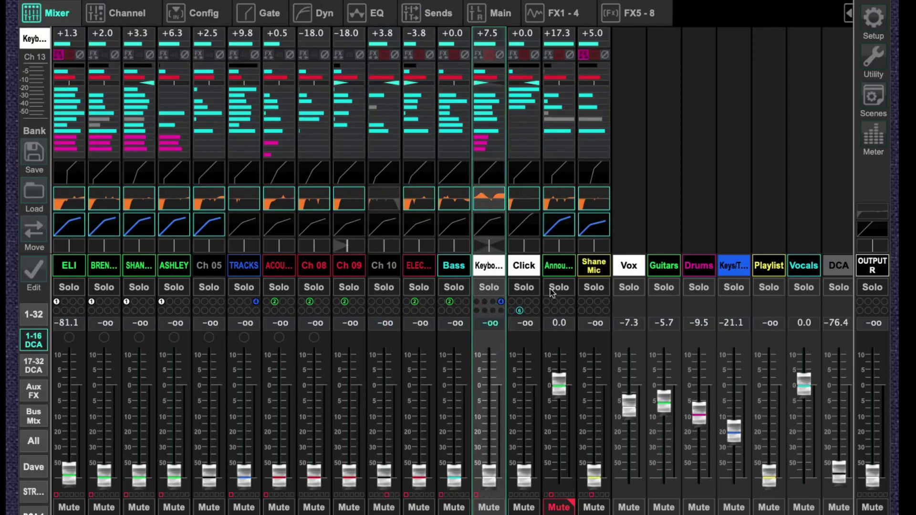
# - Clear the Click channel's name, set its label to grey on black, and unassign it from DCA 6
pyautogui.click(525, 269)
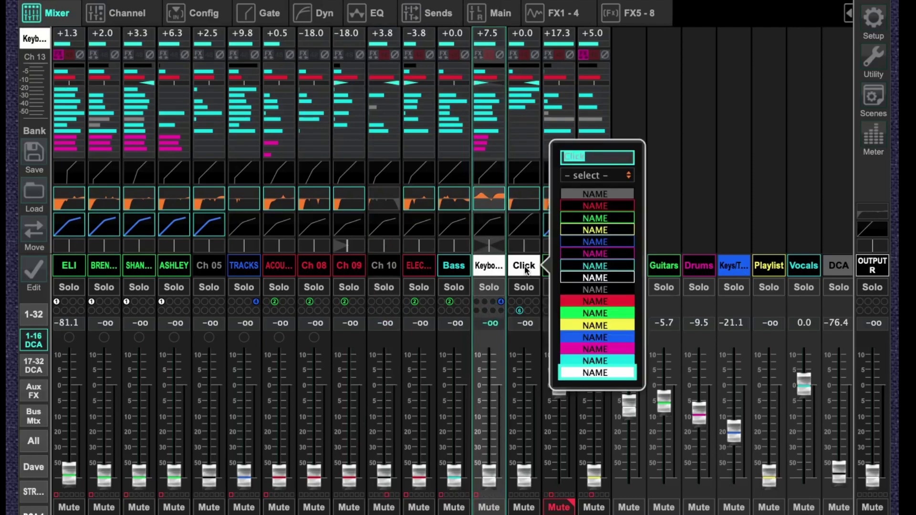
pyautogui.click(579, 296)
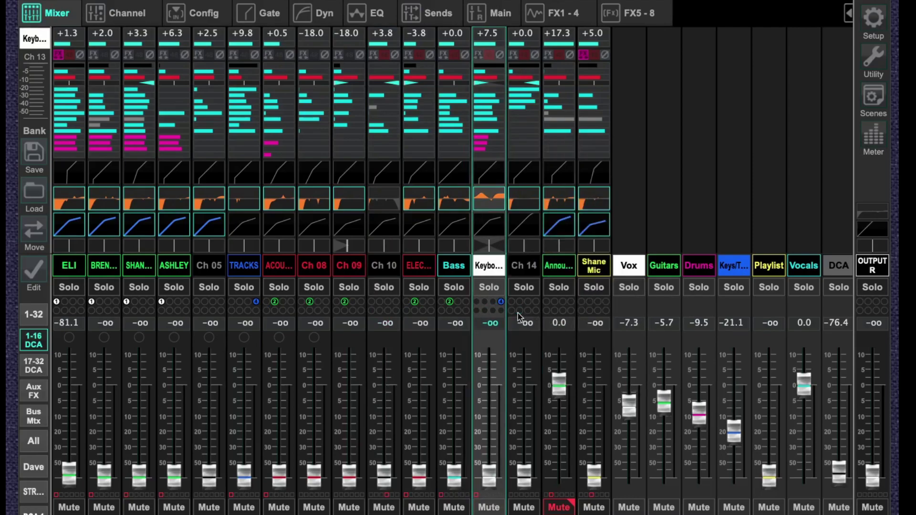
pyautogui.click(561, 267)
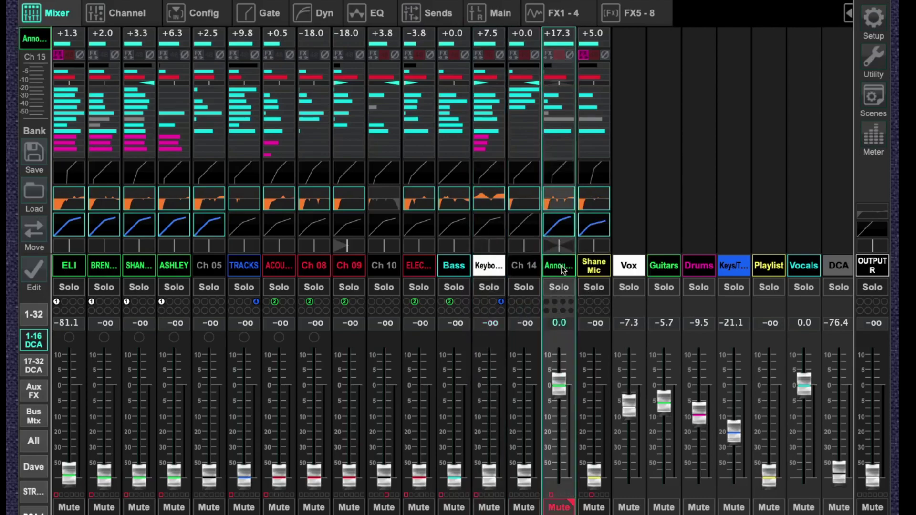
pyautogui.click(593, 267)
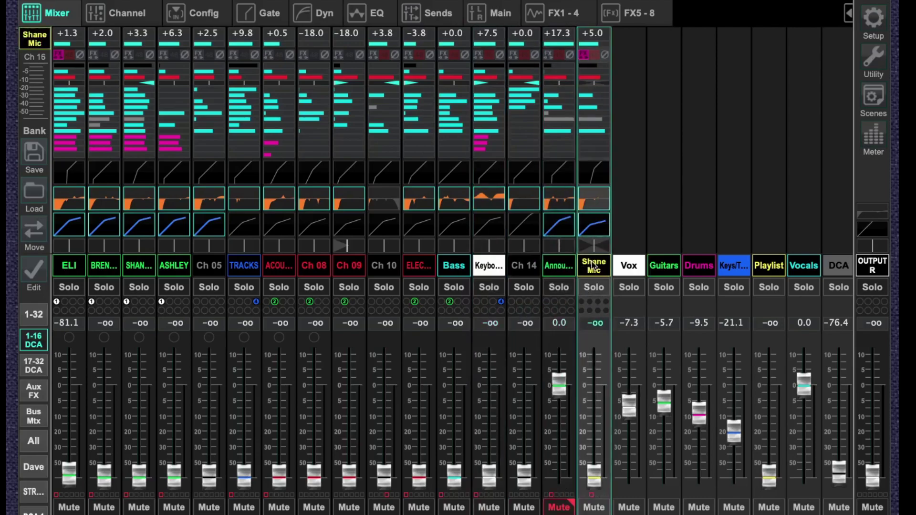
# - Clear the name of the Vocals DCA and set its label to black text on grey
pyautogui.click(30, 369)
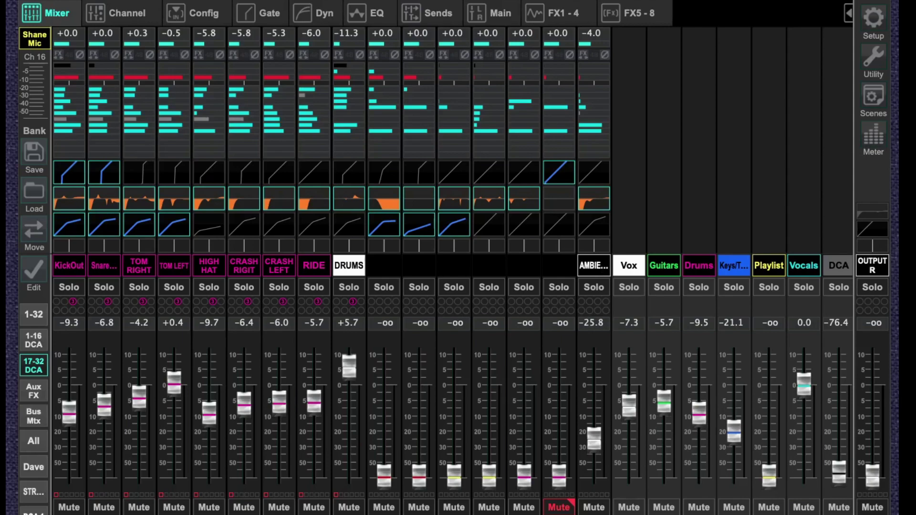
pyautogui.hscroll(1, 451, 271)
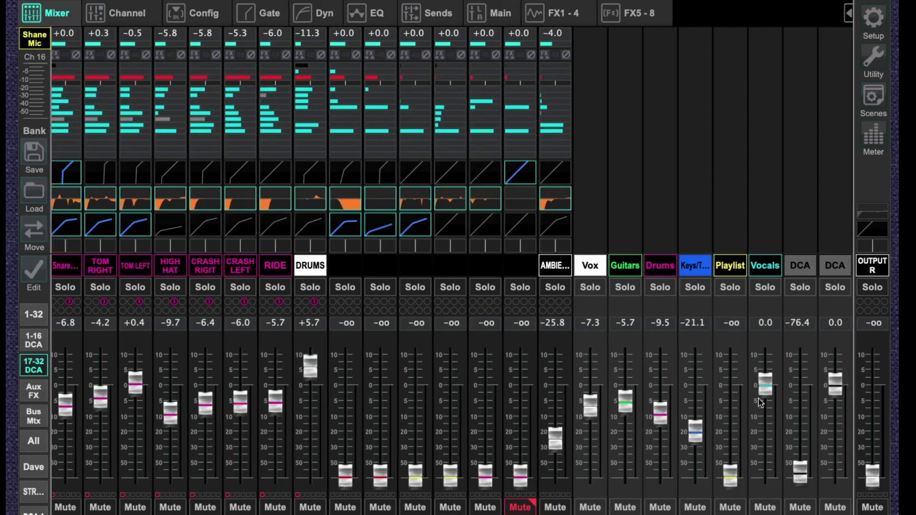
pyautogui.click(764, 267)
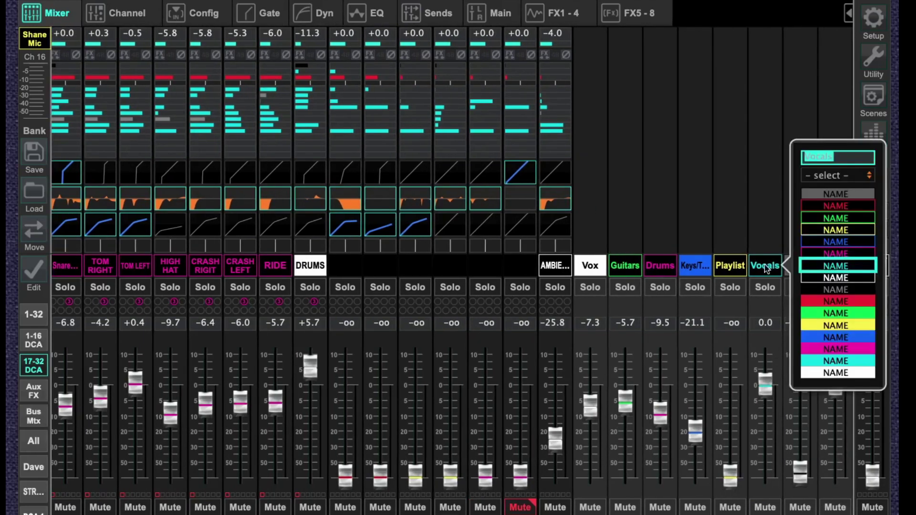
pyautogui.click(808, 290)
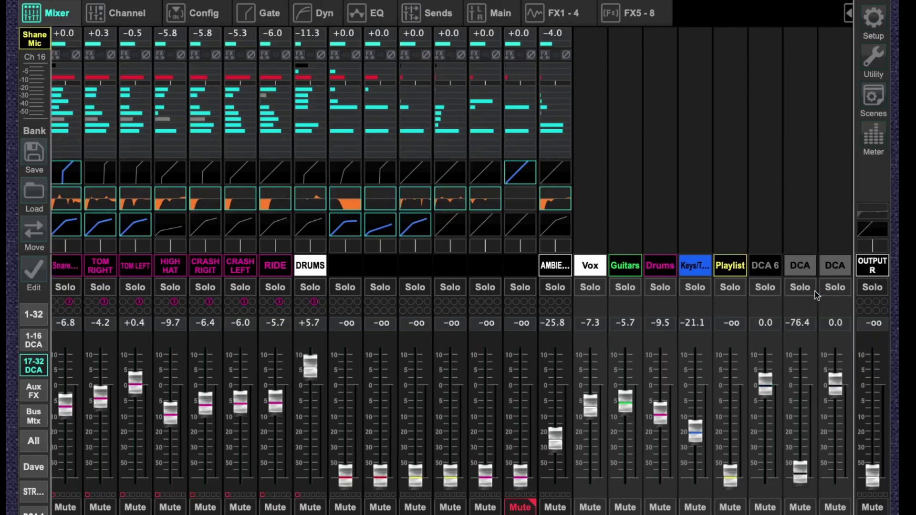
pyautogui.click(765, 268)
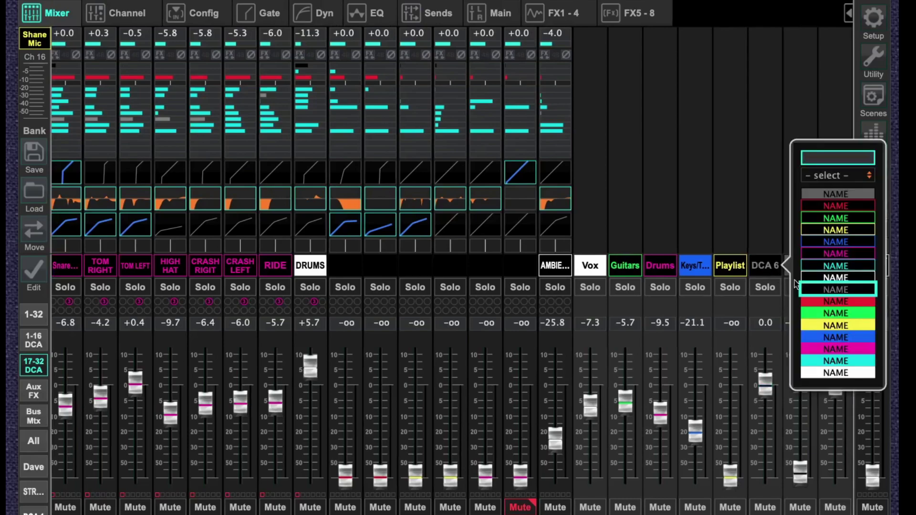
pyautogui.click(831, 194)
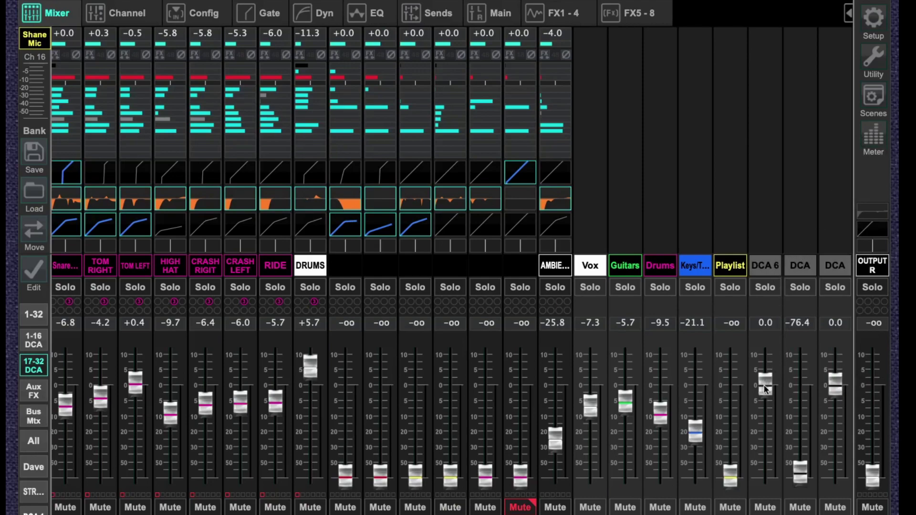
# - Set the DCA 7 fader to 0 dB
pyautogui.doubleClick(798, 324)
pyautogui.write('0')
pyautogui.press('Return')
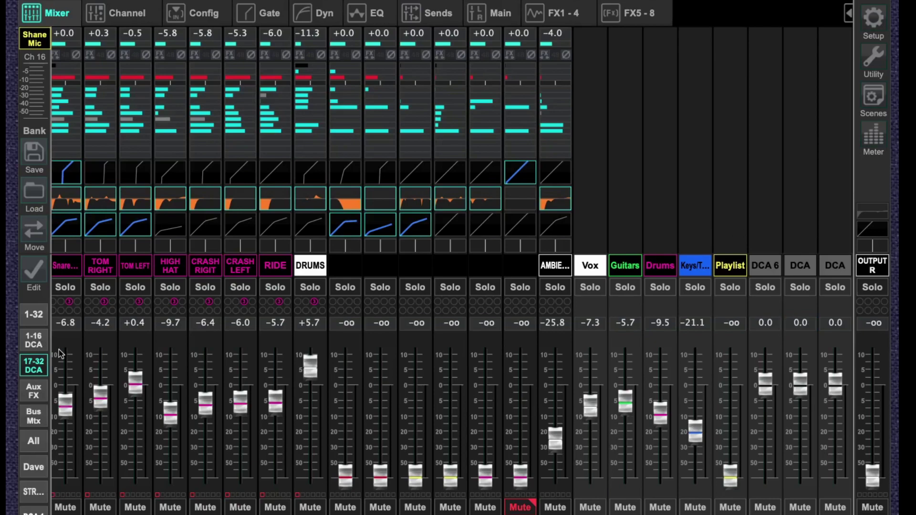
# - Clear the LAPTOP L and R aux names, set their labels to grey on black, and unassign both from DCA 5
pyautogui.click(34, 396)
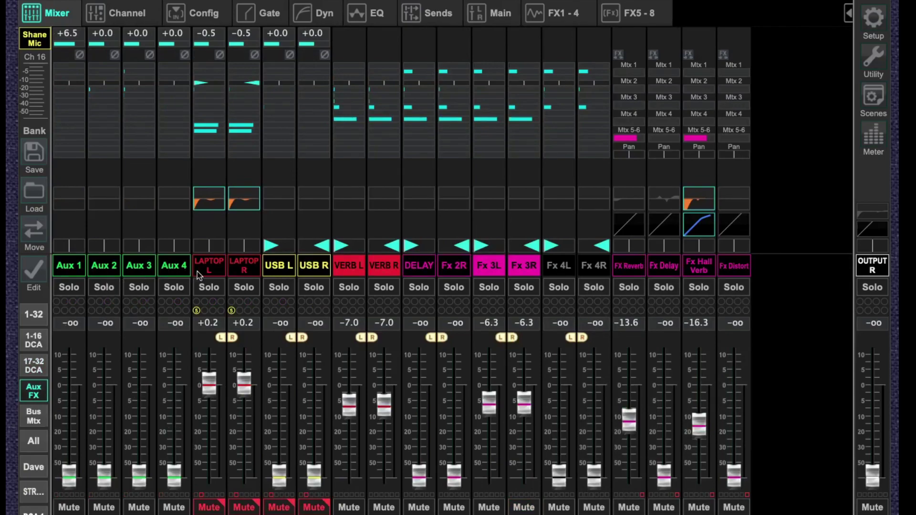
pyautogui.click(210, 267)
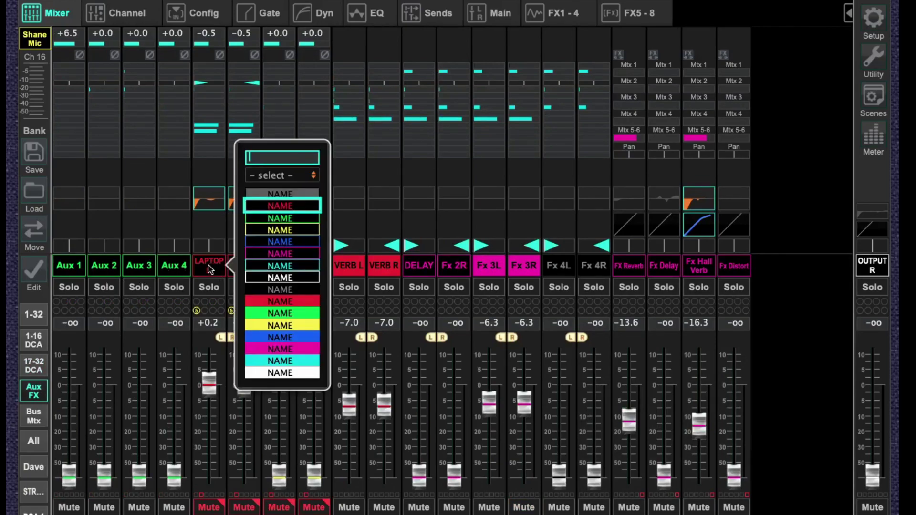
pyautogui.click(256, 289)
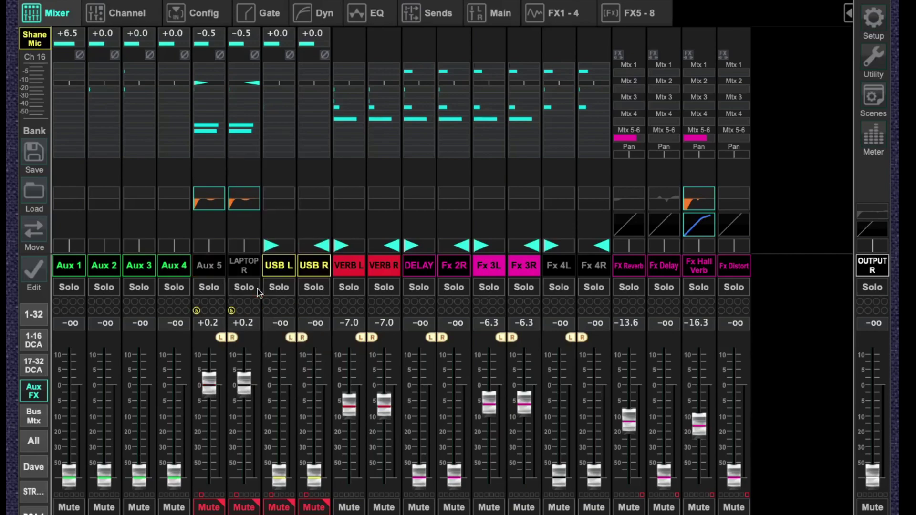
pyautogui.click(245, 265)
pyautogui.press('BackSpace')
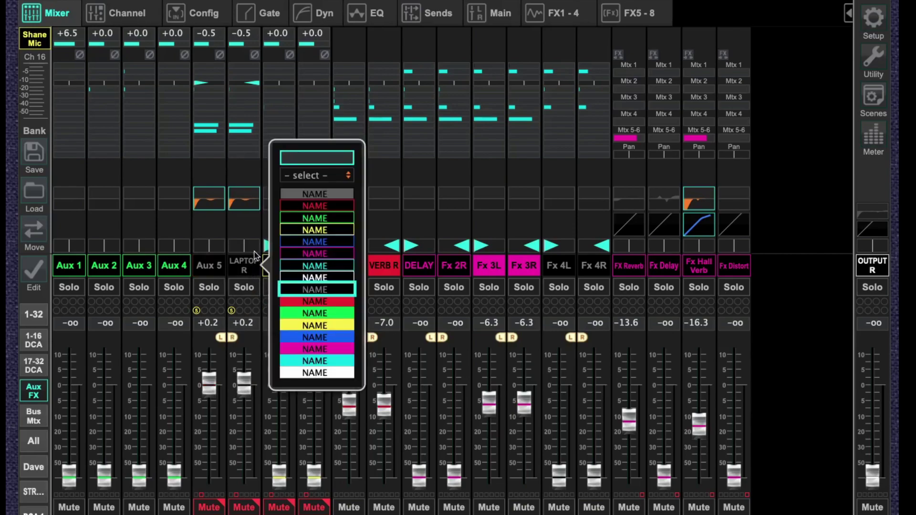
pyautogui.press('Return')
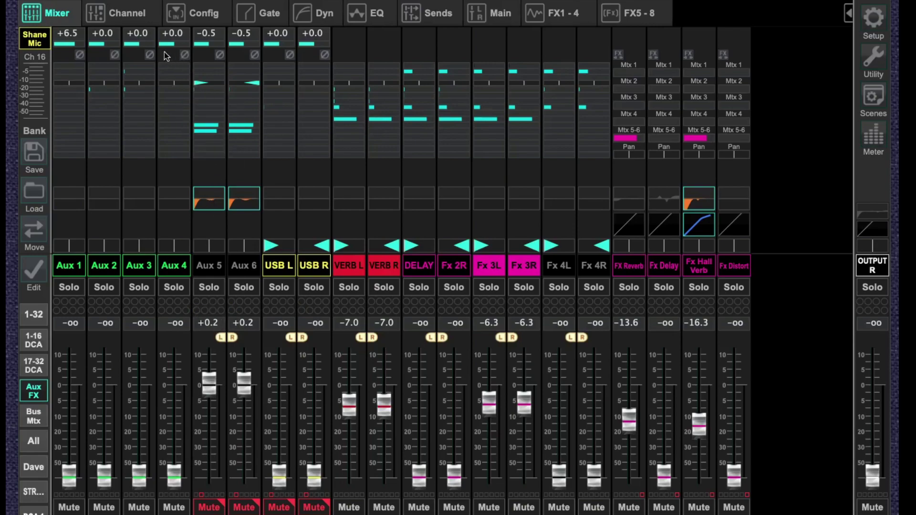
# - Turn off the stereo link between Aux 5 and Aux 6
pyautogui.click(208, 305)
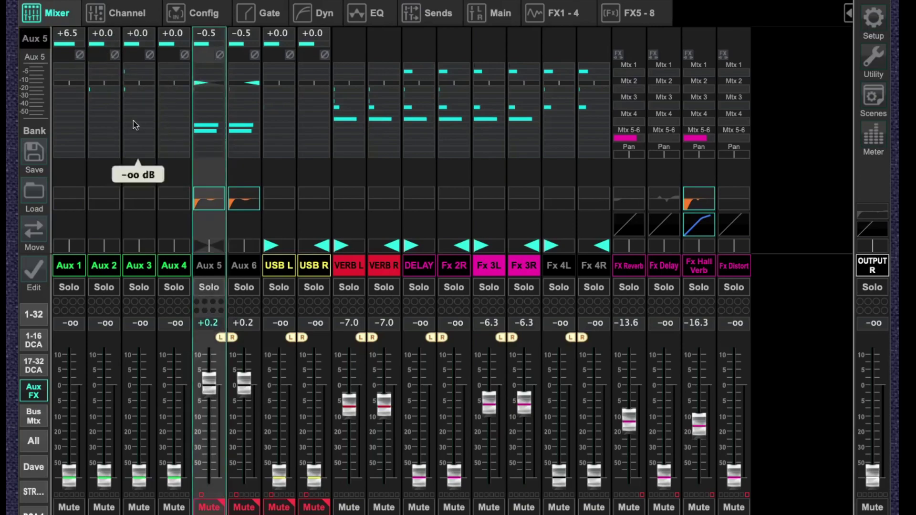
pyautogui.click(117, 18)
pyautogui.click(102, 56)
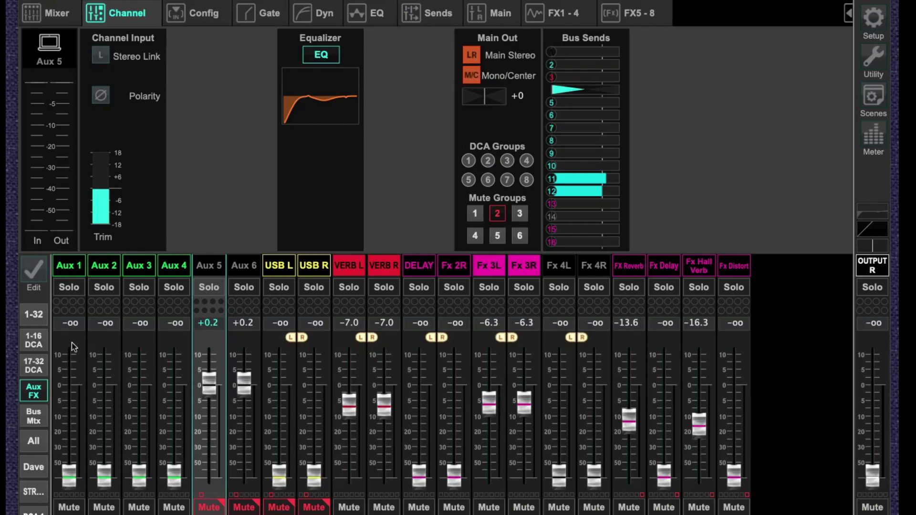
# - Show the M/C bus sends on the faders and pull channels 1 to 16 all the way down to minus infinity
pyautogui.click(34, 340)
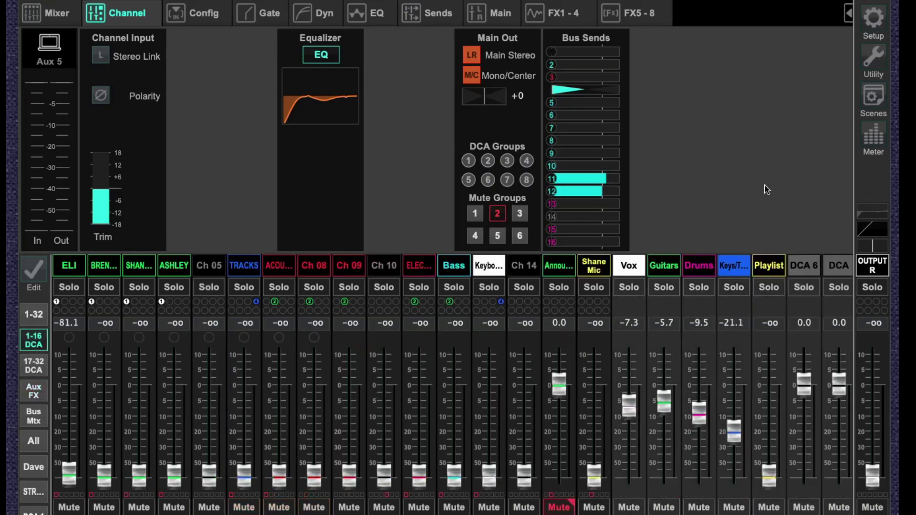
pyautogui.click(847, 19)
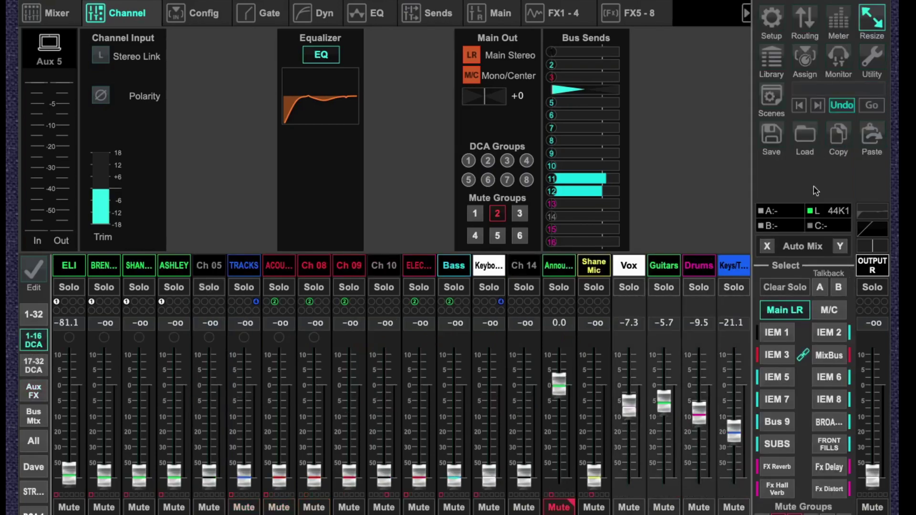
pyautogui.click(829, 311)
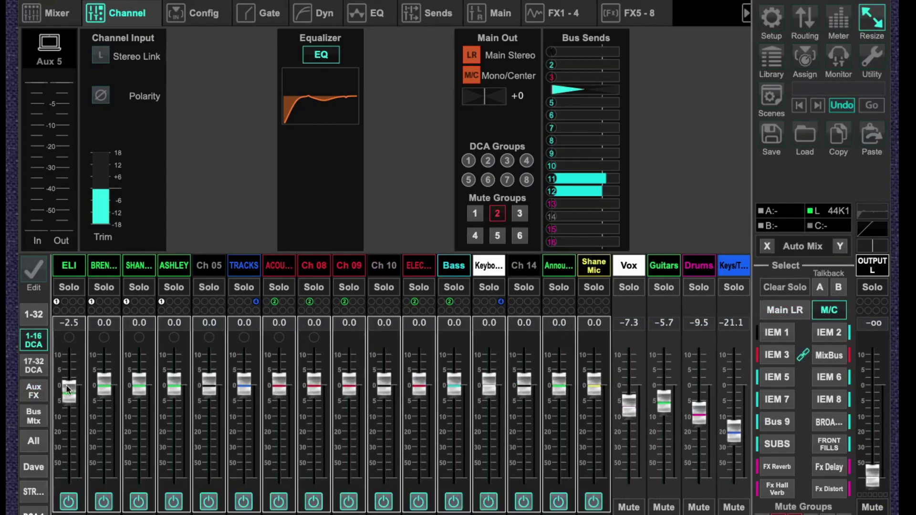
pyautogui.moveTo(68, 389); pyautogui.dragTo(69, 477)
pyautogui.moveTo(103, 384); pyautogui.dragTo(103, 477)
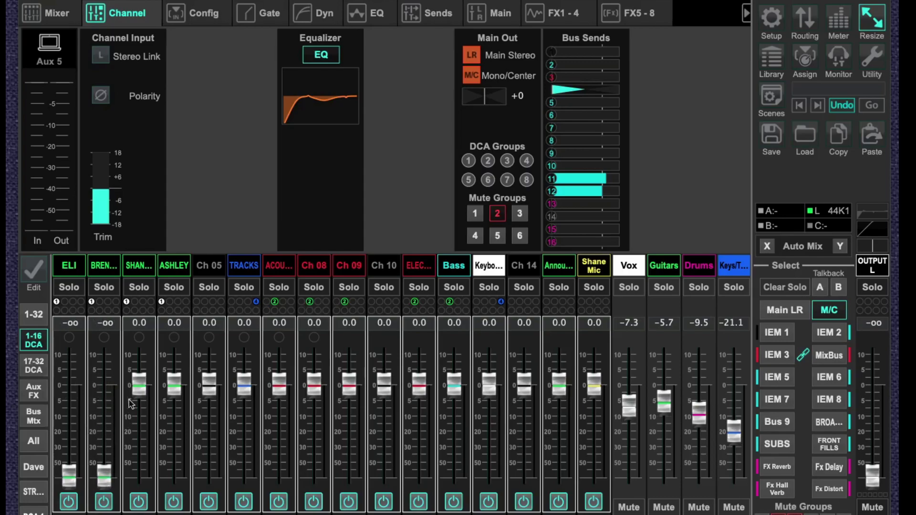
pyautogui.moveTo(140, 382); pyautogui.dragTo(140, 477)
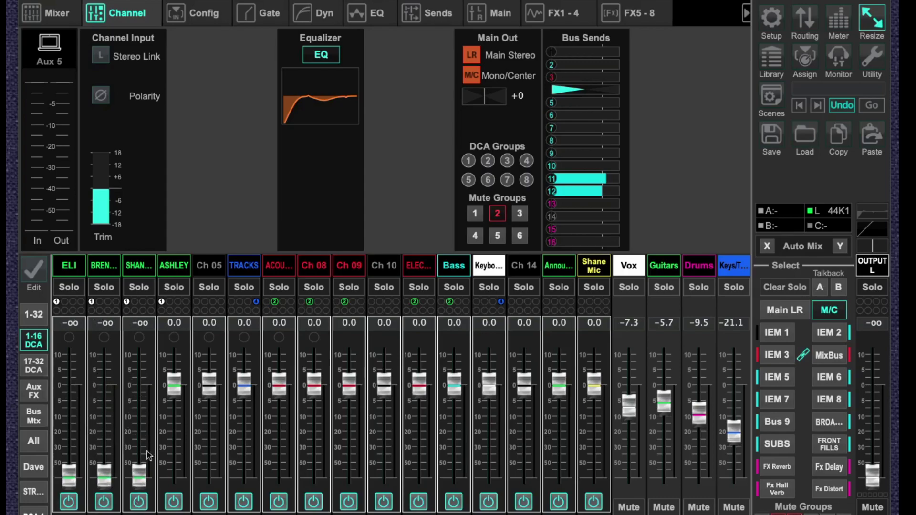
pyautogui.click(175, 268)
pyautogui.click(583, 271)
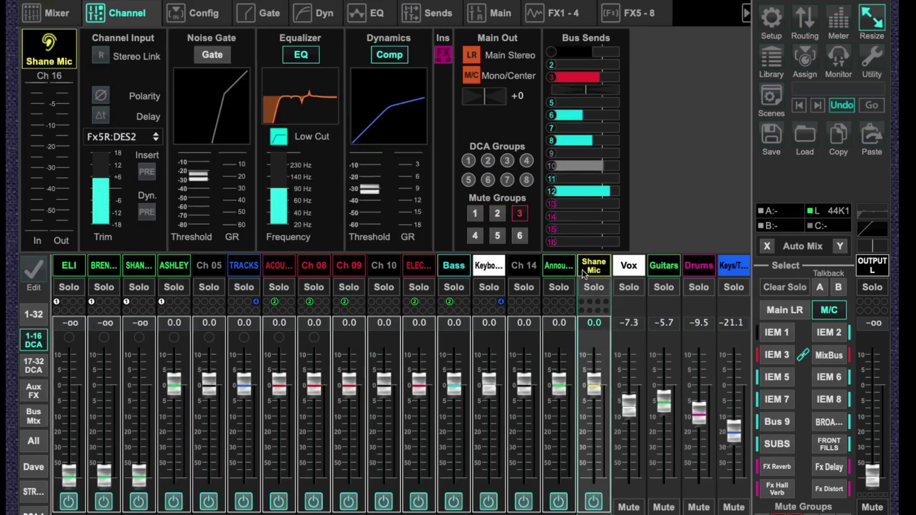
pyautogui.moveTo(594, 384); pyautogui.dragTo(594, 476)
pyautogui.moveTo(560, 397); pyautogui.dragTo(559, 477)
pyautogui.moveTo(523, 384); pyautogui.dragTo(523, 477)
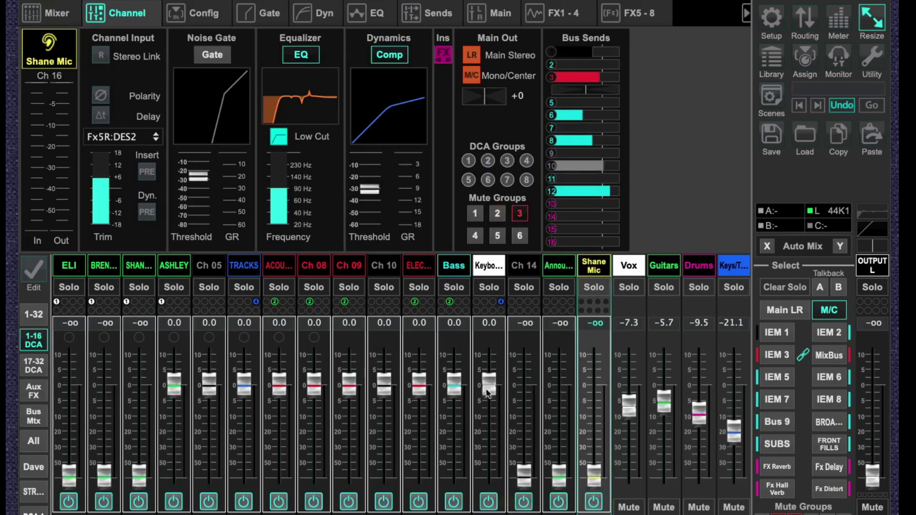
pyautogui.moveTo(488, 386); pyautogui.dragTo(488, 477)
pyautogui.moveTo(453, 386); pyautogui.dragTo(453, 477)
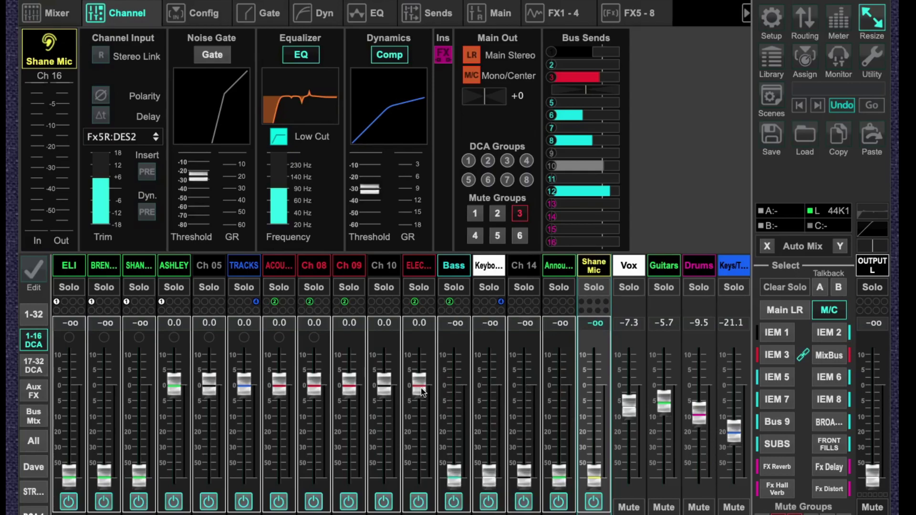
pyautogui.moveTo(419, 384); pyautogui.dragTo(419, 476)
pyautogui.moveTo(384, 384); pyautogui.dragTo(384, 476)
pyautogui.moveTo(349, 384); pyautogui.dragTo(349, 477)
pyautogui.moveTo(313, 384); pyautogui.dragTo(314, 477)
pyautogui.moveTo(279, 384); pyautogui.dragTo(279, 477)
pyautogui.moveTo(244, 384); pyautogui.dragTo(244, 476)
pyautogui.moveTo(174, 384); pyautogui.dragTo(174, 477)
# - Pull the M/C sends of channels 17 to 32 all the way down
pyautogui.click(34, 365)
pyautogui.moveTo(209, 393); pyautogui.dragTo(209, 477)
pyautogui.moveTo(278, 384); pyautogui.dragTo(279, 477)
pyautogui.moveTo(384, 384); pyautogui.dragTo(383, 477)
pyautogui.moveTo(453, 384); pyautogui.dragTo(453, 477)
pyautogui.moveTo(524, 384); pyautogui.dragTo(524, 477)
pyautogui.moveTo(594, 384); pyautogui.dragTo(593, 477)
# - Pull the M/C sends of Aux 1 to 6 and the FX returns down to minus infinity
pyautogui.click(33, 391)
pyautogui.moveTo(138, 384); pyautogui.dragTo(139, 477)
pyautogui.moveTo(175, 384); pyautogui.dragTo(174, 477)
pyautogui.moveTo(209, 384); pyautogui.dragTo(209, 477)
pyautogui.moveTo(244, 384); pyautogui.dragTo(243, 477)
pyautogui.moveTo(384, 384); pyautogui.dragTo(384, 476)
pyautogui.moveTo(454, 384); pyautogui.dragTo(453, 477)
pyautogui.moveTo(489, 383); pyautogui.dragTo(488, 477)
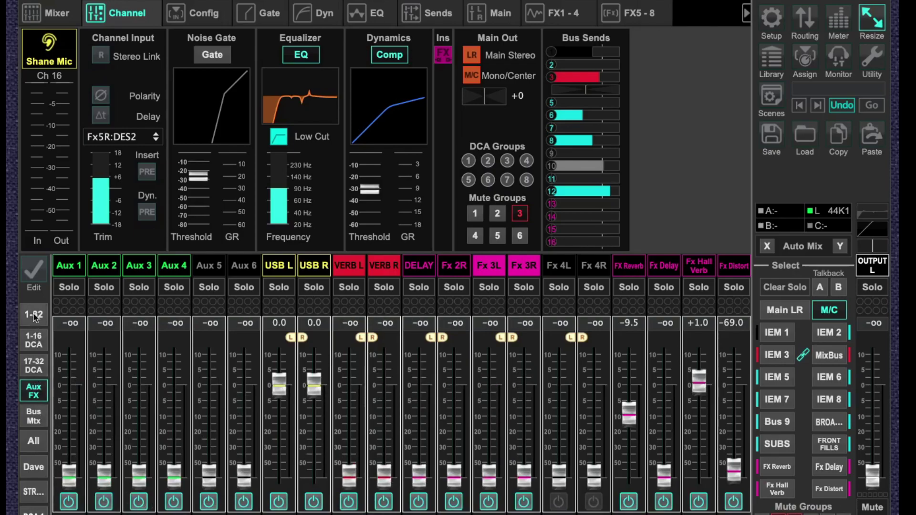
# - Show the IEM 1 sends of channels 1 to 16 and pull channel 1's sends to buses 2 and 3 all the way down
pyautogui.click(33, 341)
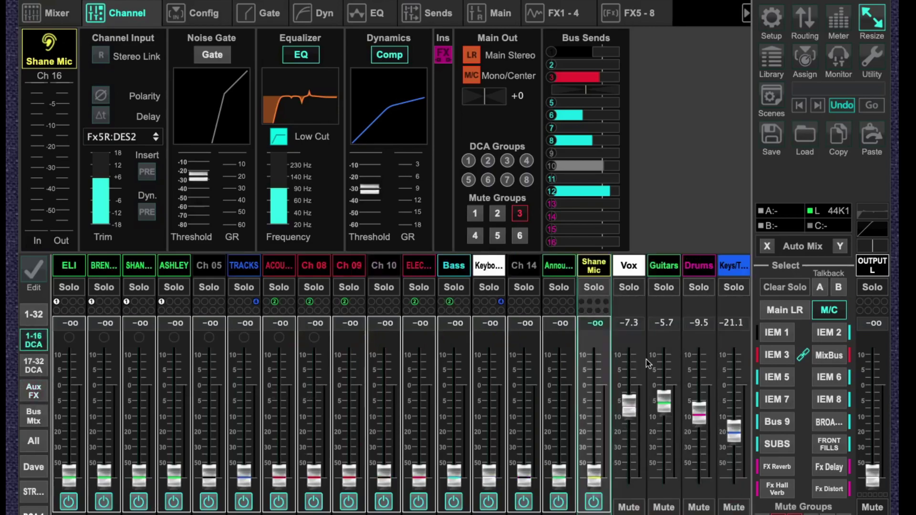
pyautogui.click(778, 333)
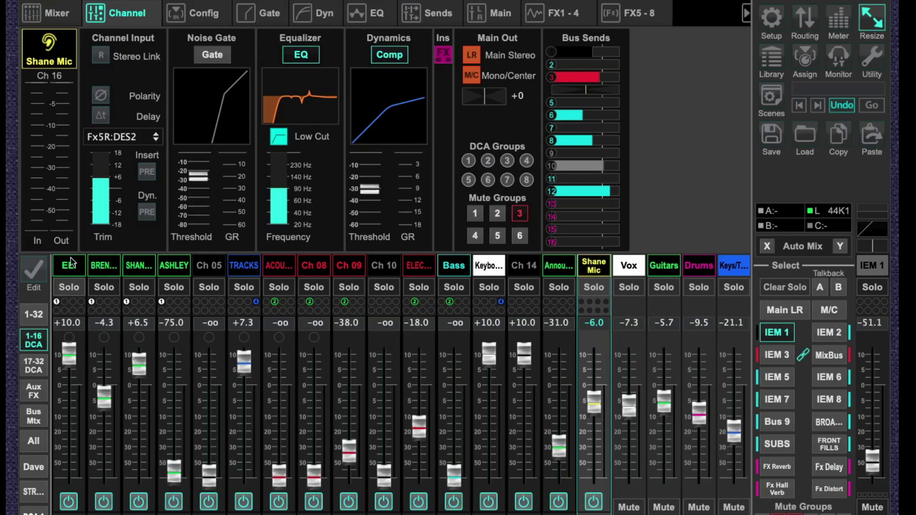
pyautogui.click(79, 271)
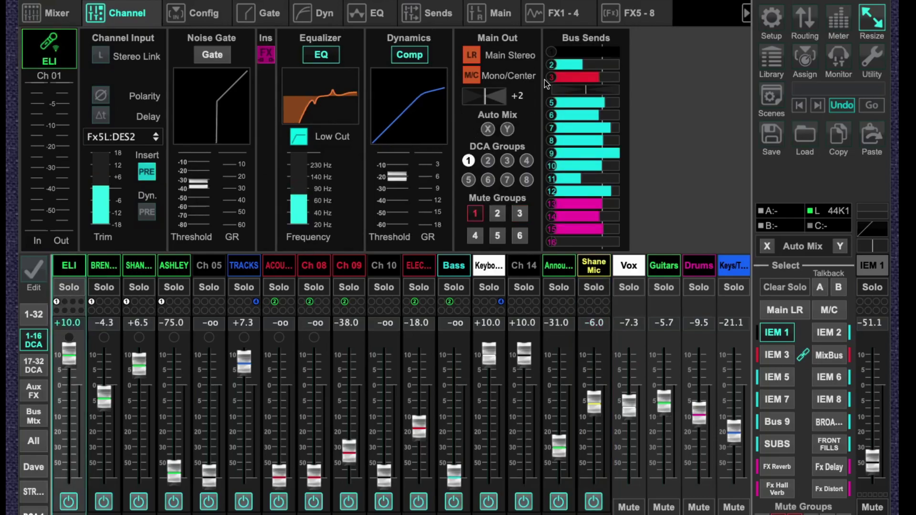
pyautogui.click(584, 65)
pyautogui.moveTo(583, 65); pyautogui.dragTo(538, 79)
pyautogui.click(612, 127)
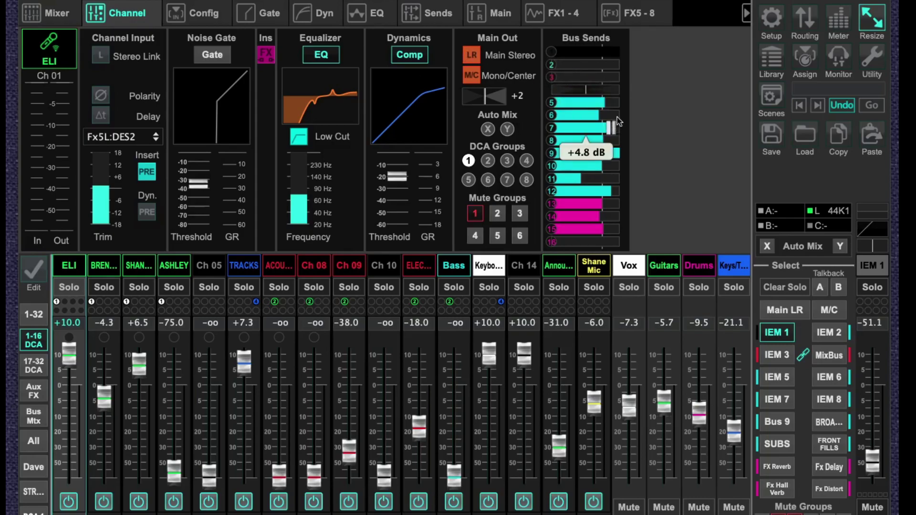
# - Pull channel 1's sends to buses 5 through 9 all the way down
pyautogui.click(603, 102)
pyautogui.moveTo(603, 102); pyautogui.dragTo(548, 114)
pyautogui.click(612, 128)
pyautogui.click(597, 115)
pyautogui.moveTo(612, 128); pyautogui.dragTo(549, 140)
pyautogui.click(611, 153)
pyautogui.moveTo(612, 155); pyautogui.dragTo(548, 153)
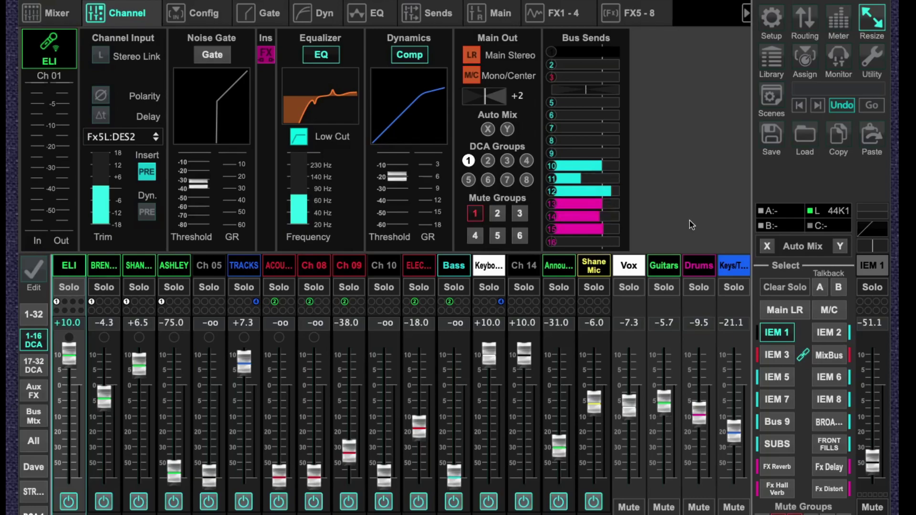
# - Show the bus and matrix faders and change the IEM 1 bus label colour to cyan text on black
pyautogui.click(774, 334)
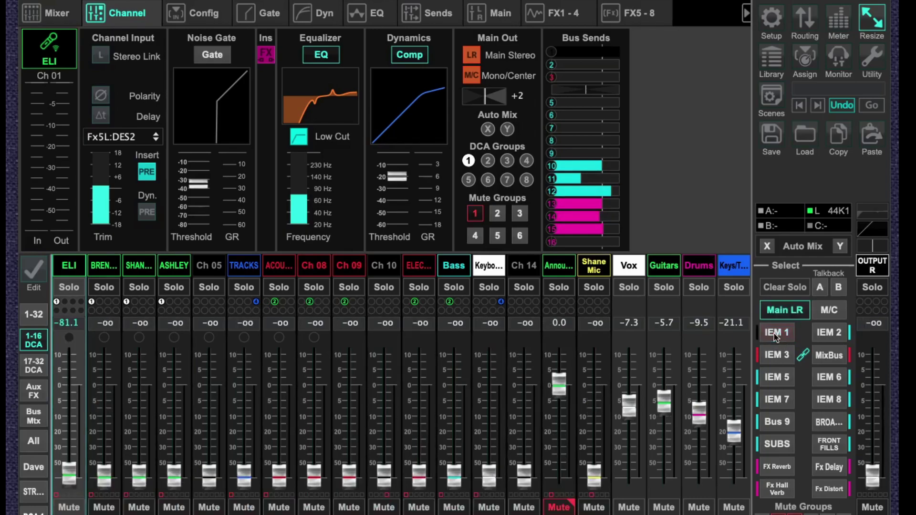
pyautogui.click(774, 337)
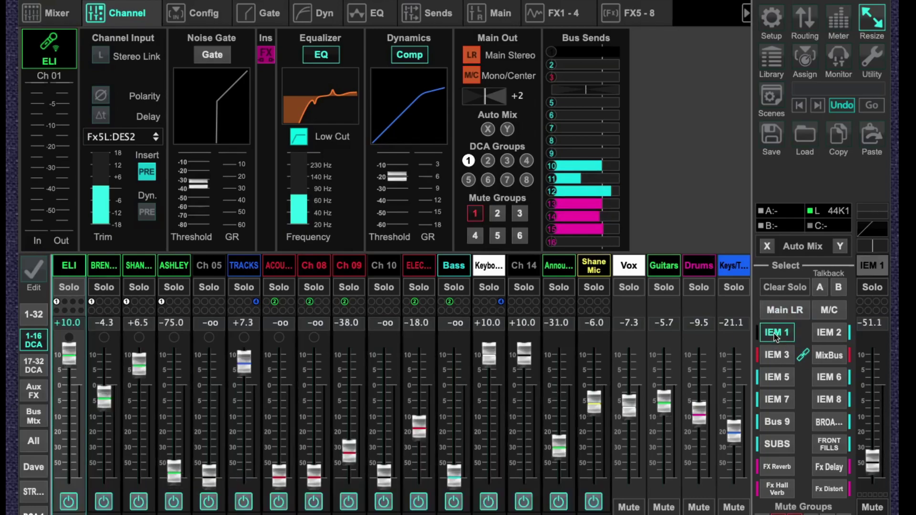
pyautogui.click(873, 267)
pyautogui.click(873, 267)
pyautogui.click(40, 418)
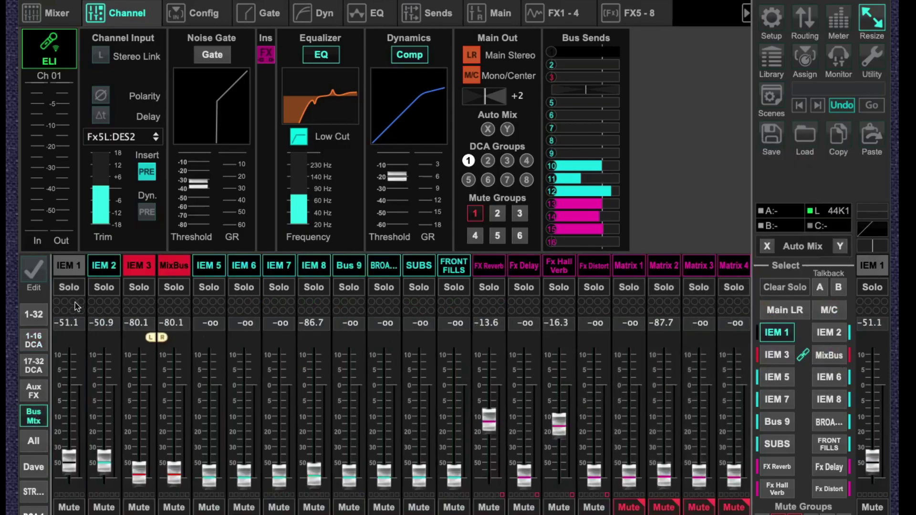
pyautogui.click(70, 268)
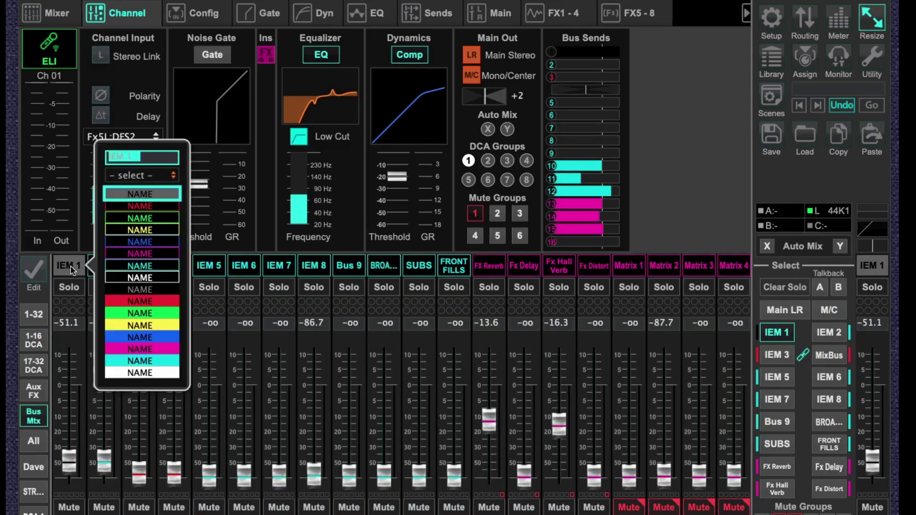
pyautogui.click(139, 266)
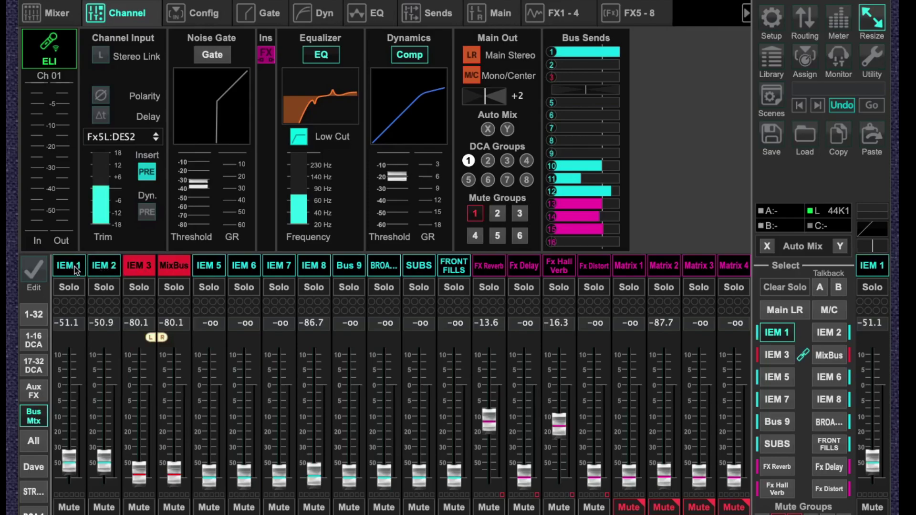
# - Change the label colour of the IEM 3 and MixBus buses to cyan text on black
pyautogui.click(142, 266)
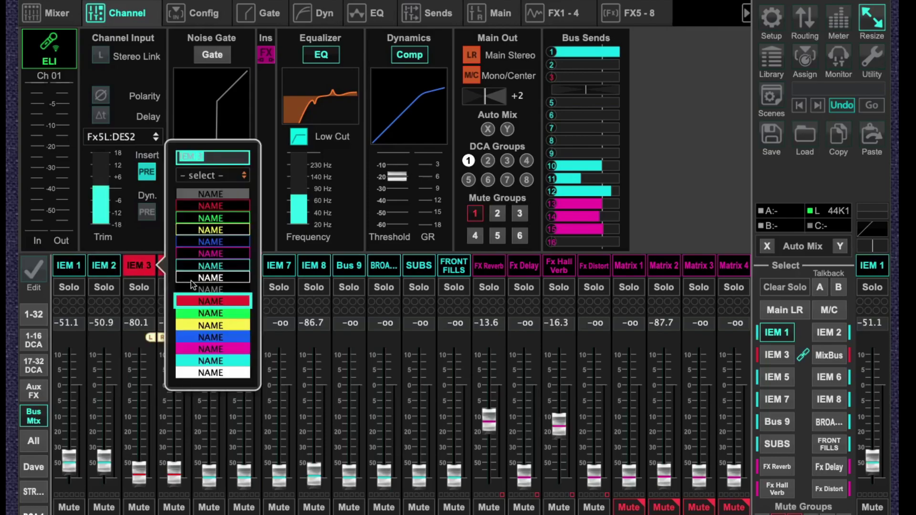
pyautogui.click(199, 266)
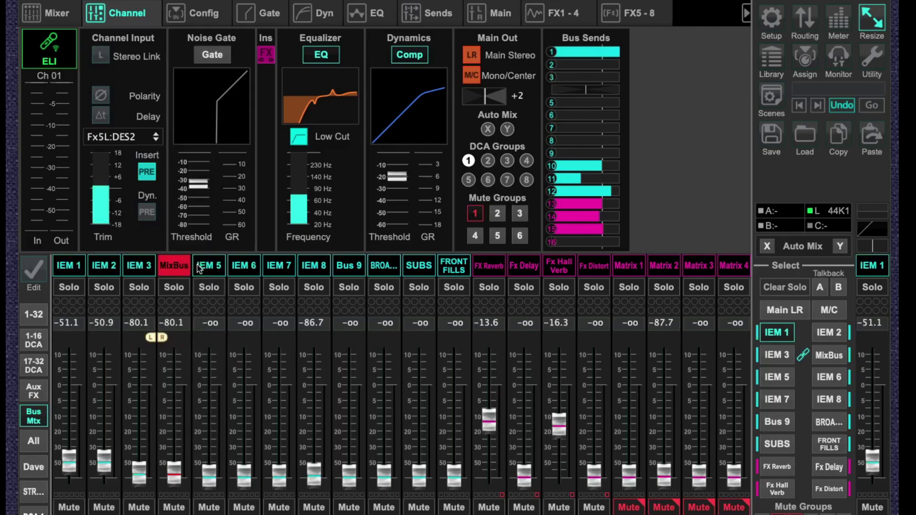
pyautogui.click(69, 267)
pyautogui.click(70, 267)
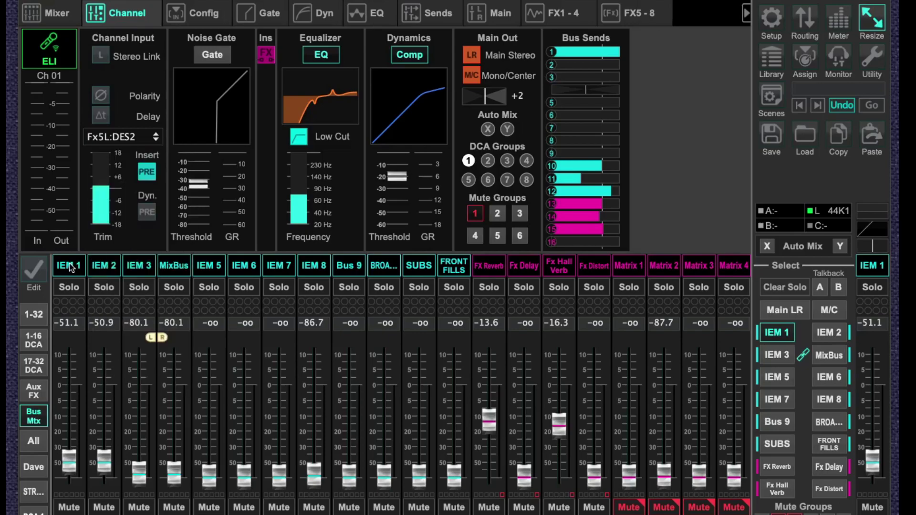
pyautogui.click(103, 267)
pyautogui.click(103, 268)
pyautogui.click(173, 265)
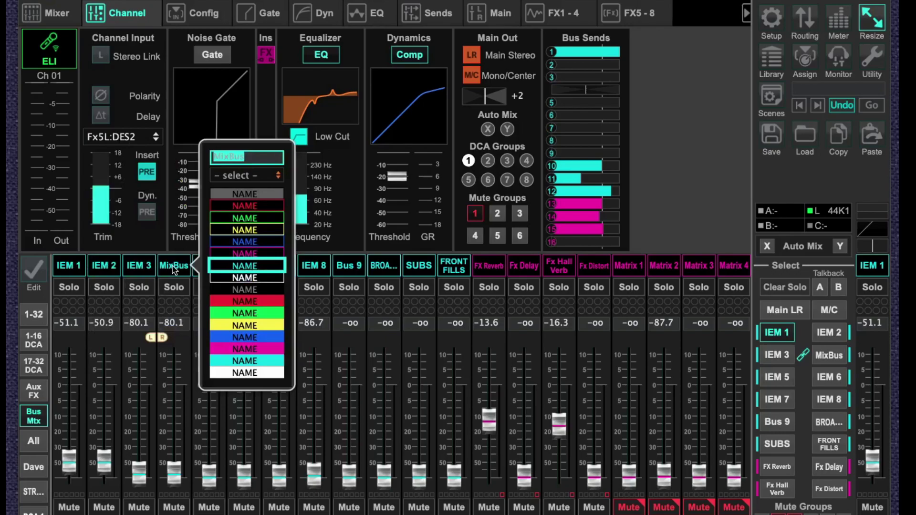
# - Rename the IEM 1 bus as Bus 1
pyautogui.click(69, 266)
pyautogui.write('Bus 1')
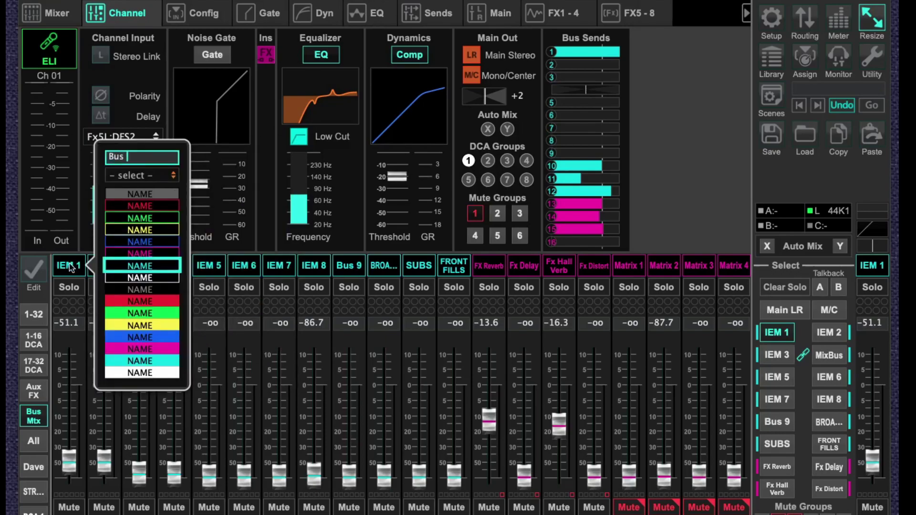
pyautogui.press('Return')
pyautogui.click(70, 267)
pyautogui.press('BackSpace')
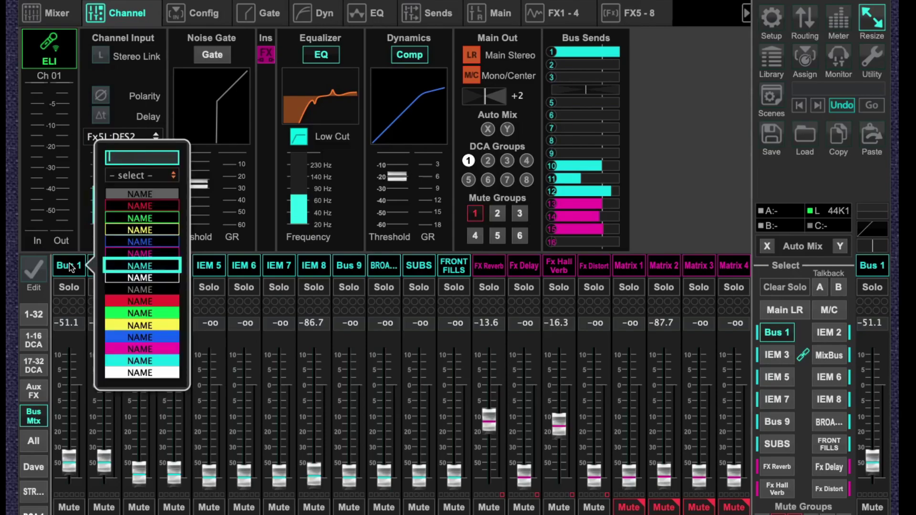
pyautogui.click(70, 266)
# - Rename the IEM 2, IEM 3 and MixBus buses as Bus 2, Bus 3 and Bus 4
pyautogui.click(104, 266)
pyautogui.write('Bus 2')
pyautogui.press('Return')
pyautogui.click(139, 267)
pyautogui.write('Bus 3')
pyautogui.press('Return')
pyautogui.click(175, 267)
pyautogui.write('Bus 4')
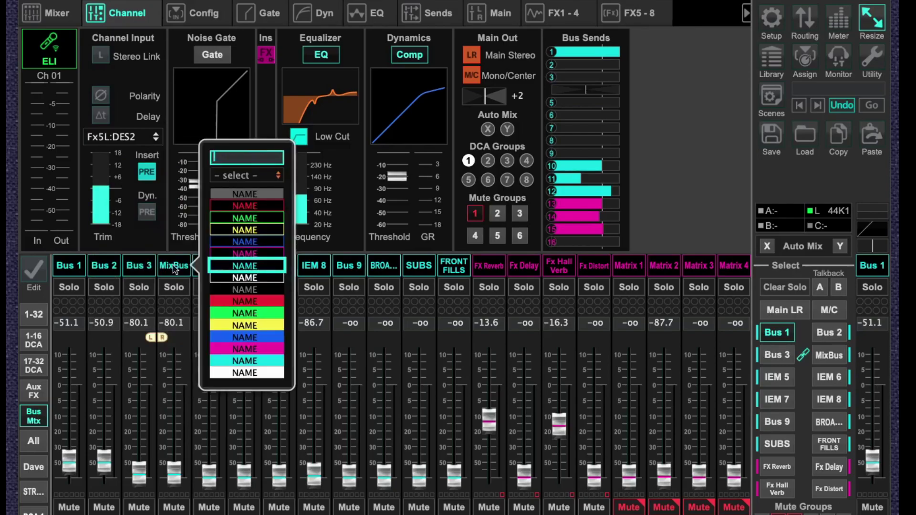
pyautogui.press('Return')
# - Rename the IEM 5, IEM 6 and IEM 7 buses as Bus 5, Bus 6 and Bus 7
pyautogui.click(206, 270)
pyautogui.write('Bus 5')
pyautogui.press('Return')
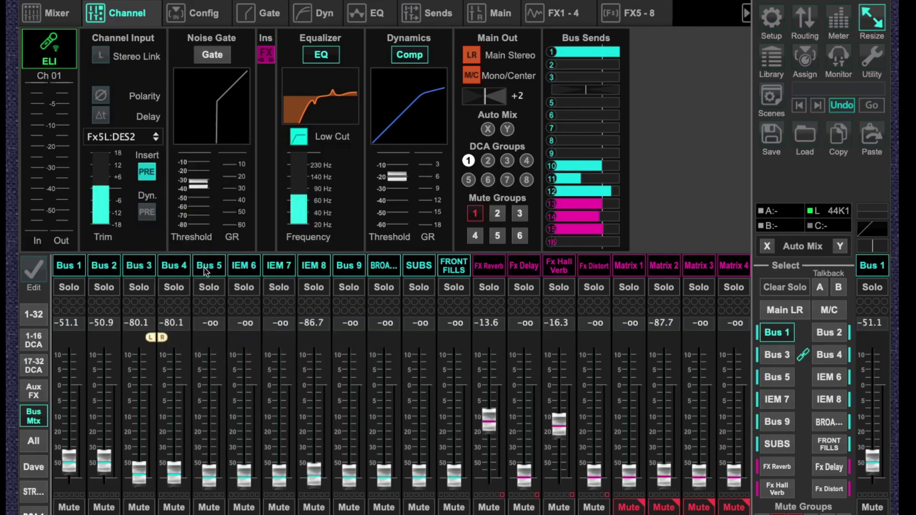
pyautogui.click(243, 268)
pyautogui.press('BackSpace')
pyautogui.write('Bus 6')
pyautogui.press('Return')
pyautogui.click(281, 266)
pyautogui.press('BackSpace')
pyautogui.write('Bus 7')
pyautogui.press('Return')
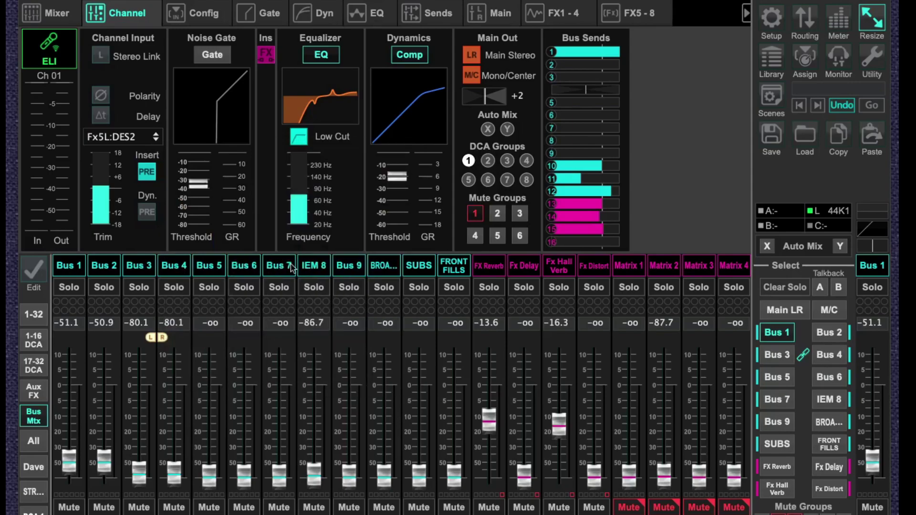
# - Rename the eighth bus as Bus 8 and the tenth bus as Bus 10
pyautogui.click(316, 267)
pyautogui.press('BackSpace')
pyautogui.write('Bus 8')
pyautogui.press('Return')
pyautogui.click(351, 269)
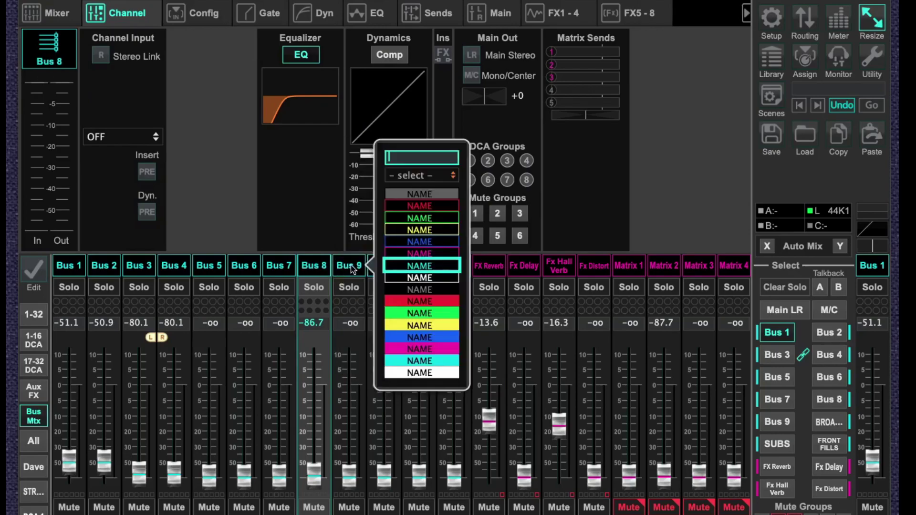
pyautogui.press('Escape')
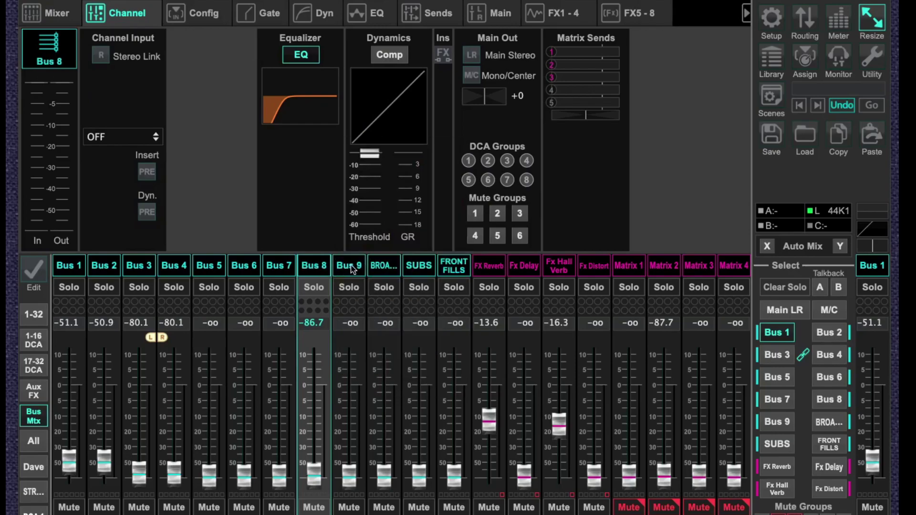
pyautogui.click(384, 269)
pyautogui.write('Bus 10')
pyautogui.press('Return')
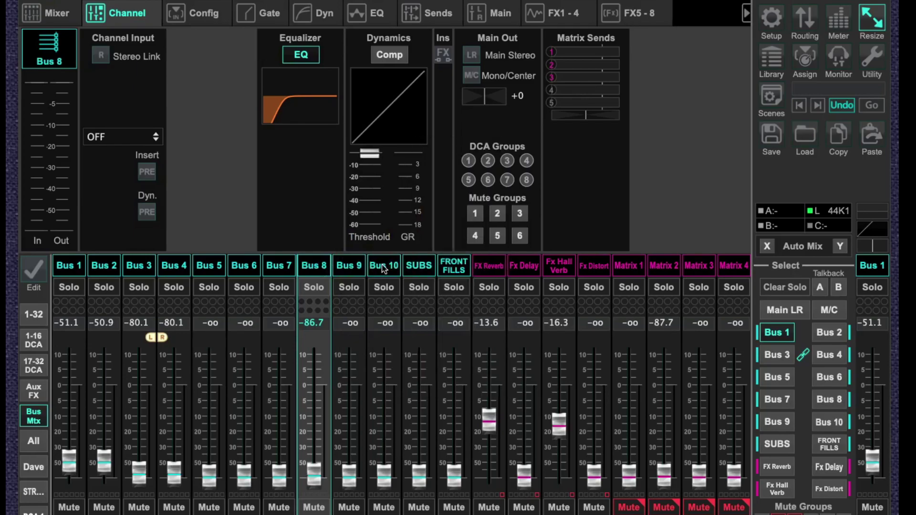
# - Rename the SUBS bus as Bus 11 and the FRONT FILLS bus as Bus 12
pyautogui.click(417, 270)
pyautogui.press('BackSpace')
pyautogui.write('Bus 11')
pyautogui.press('Return')
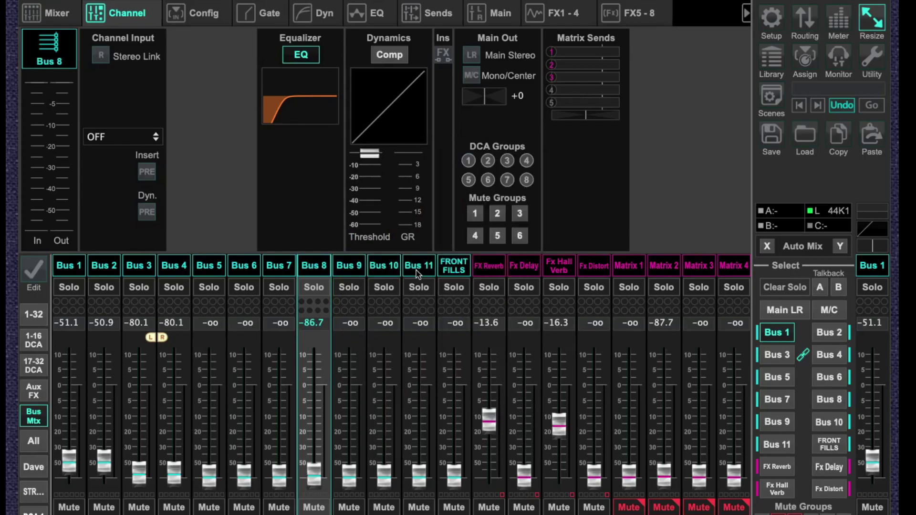
pyautogui.click(448, 270)
pyautogui.press('BackSpace')
pyautogui.write('Bus 12')
pyautogui.press('Return')
# - Pull the Bus 1 and Bus 2 faders down to minus infinity and turn off the stereo link between Bus 3 and Bus 4
pyautogui.moveTo(104, 461); pyautogui.dragTo(69, 487)
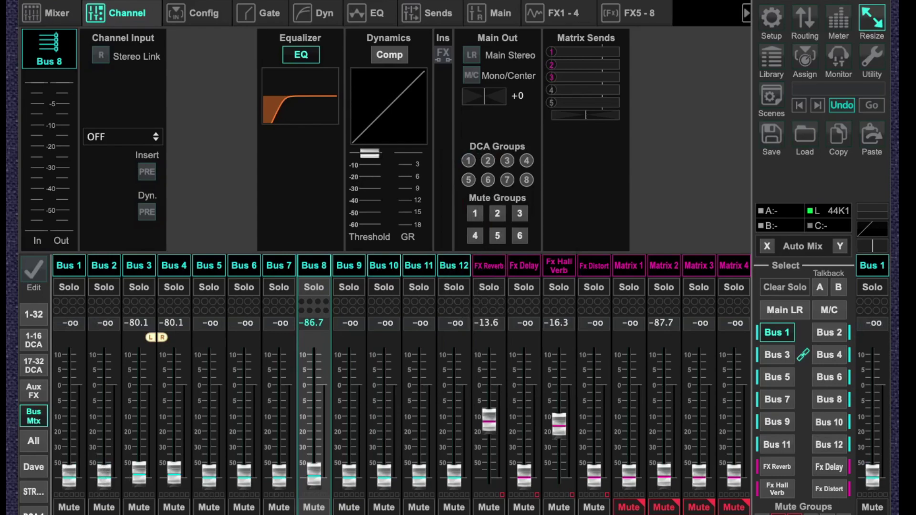
pyautogui.click(141, 270)
pyautogui.click(101, 56)
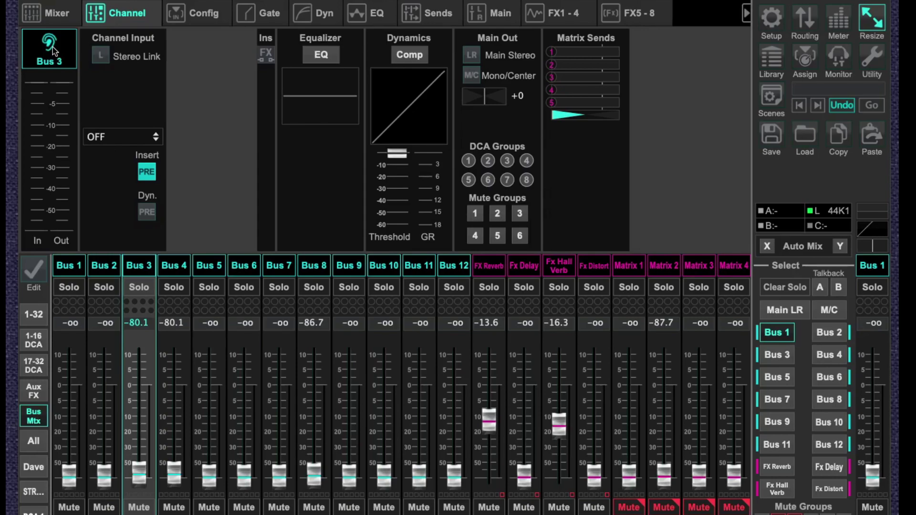
# - Set the icons of Bus 3 and Bus 4 to blank
pyautogui.click(74, 263)
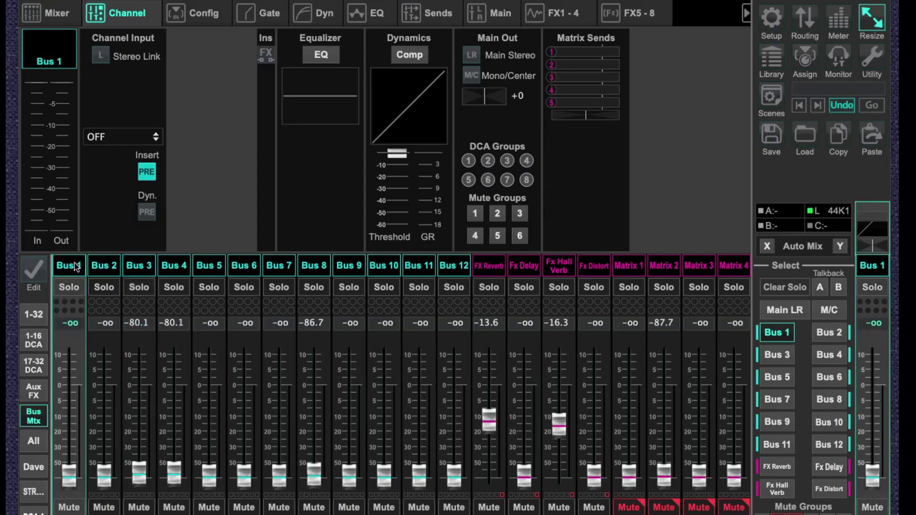
pyautogui.click(136, 270)
pyautogui.click(46, 44)
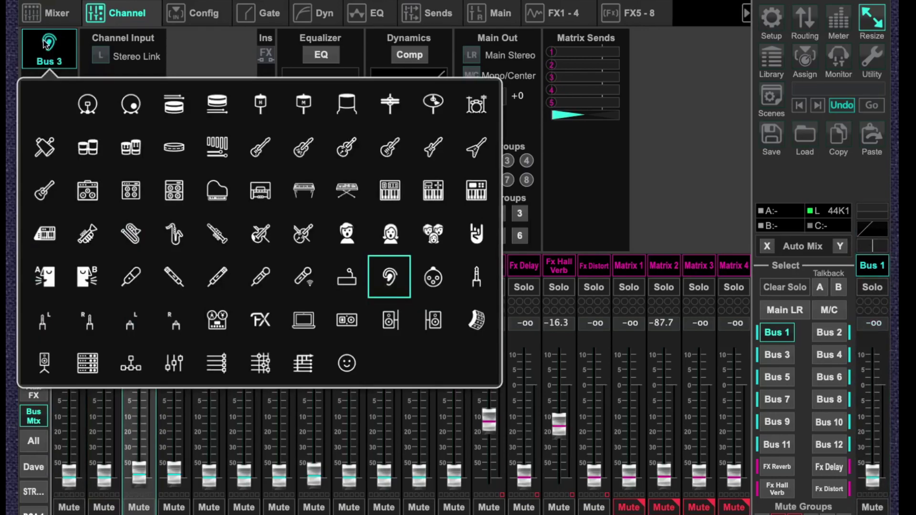
pyautogui.click(47, 106)
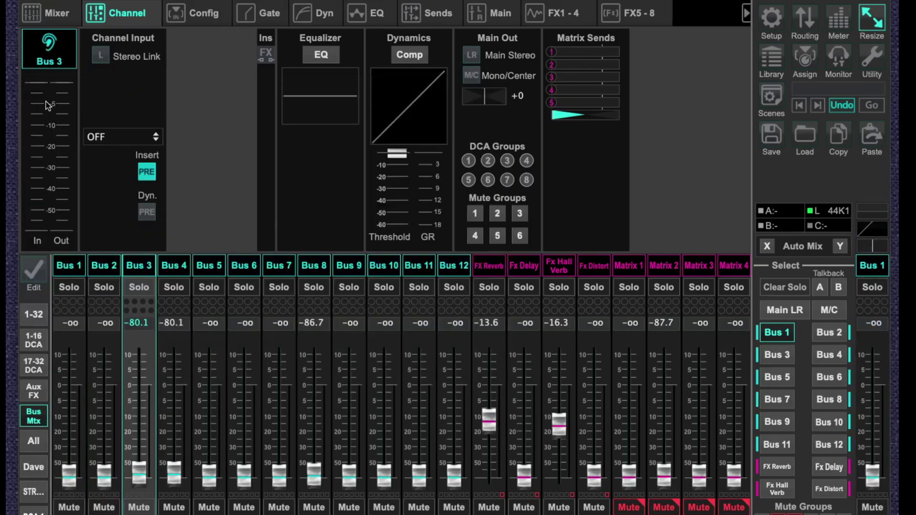
pyautogui.click(174, 265)
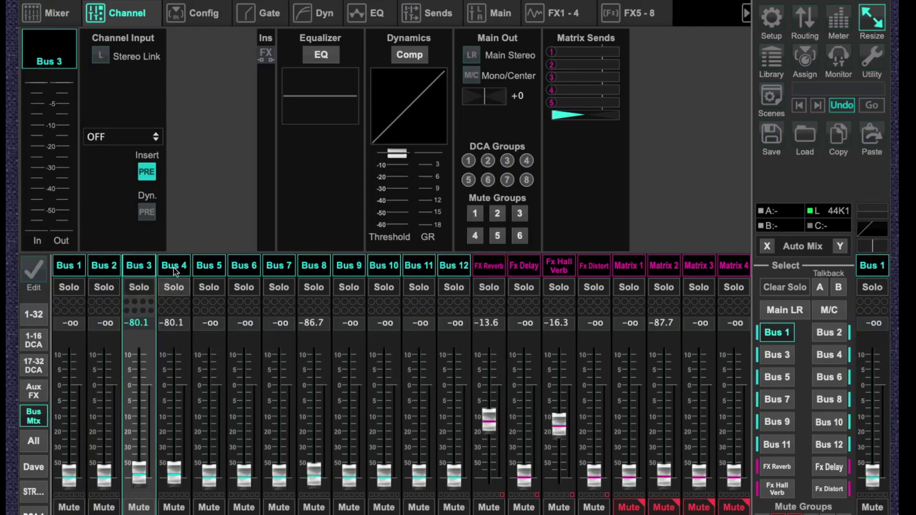
pyautogui.click(52, 46)
pyautogui.click(57, 100)
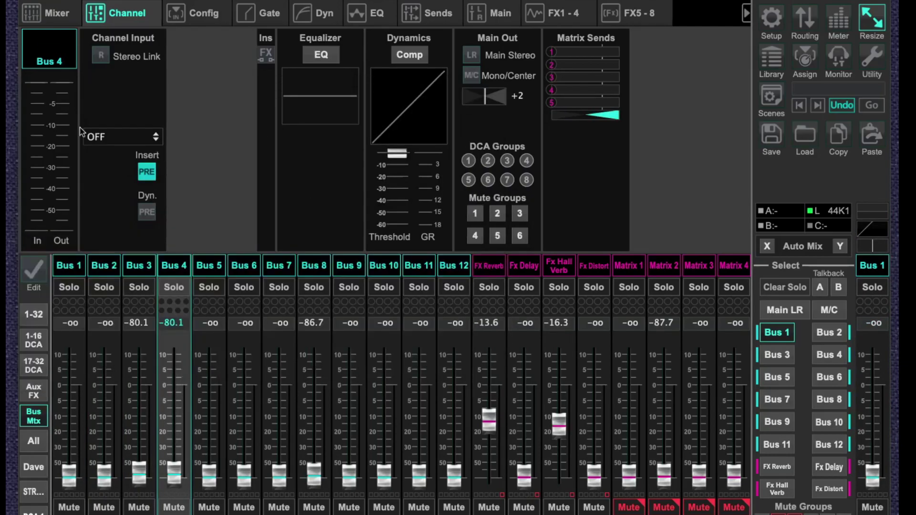
# - Set the icons of Bus 5 and Bus 6 to blank
pyautogui.click(213, 269)
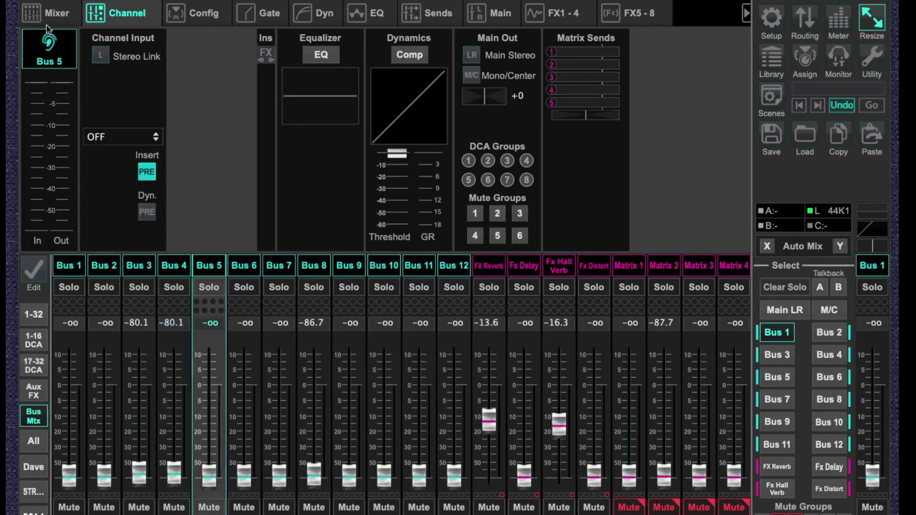
pyautogui.click(49, 46)
pyautogui.click(49, 103)
pyautogui.click(243, 268)
pyautogui.click(50, 44)
pyautogui.click(49, 103)
# - Set the icons of Bus 7 and Bus 8 to blank
pyautogui.click(279, 268)
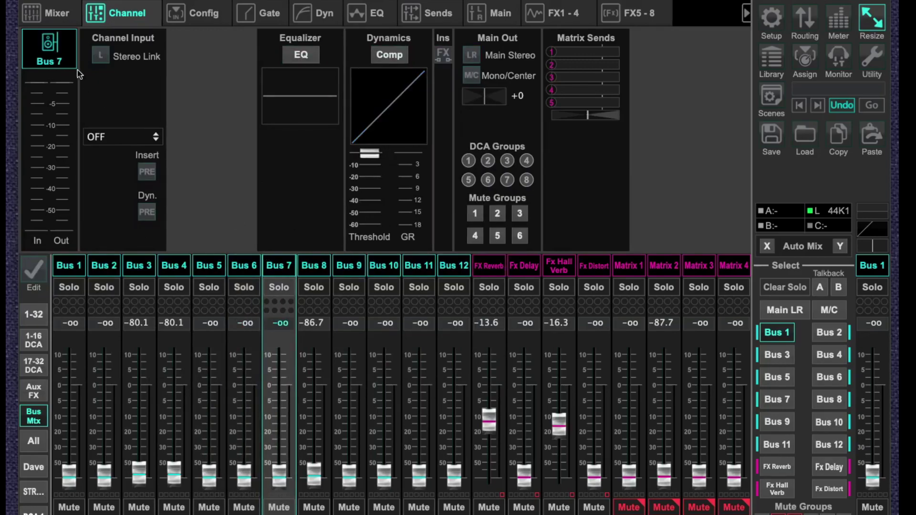
pyautogui.click(53, 48)
pyautogui.click(49, 103)
pyautogui.click(310, 268)
pyautogui.click(56, 56)
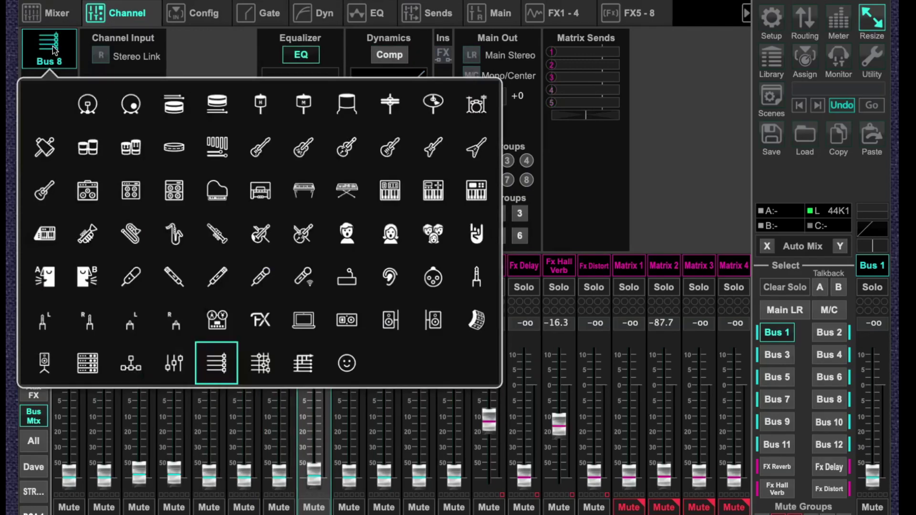
pyautogui.click(45, 107)
# - Set the icons of Bus 9 and Bus 10 to blank and select Bus 12
pyautogui.click(355, 268)
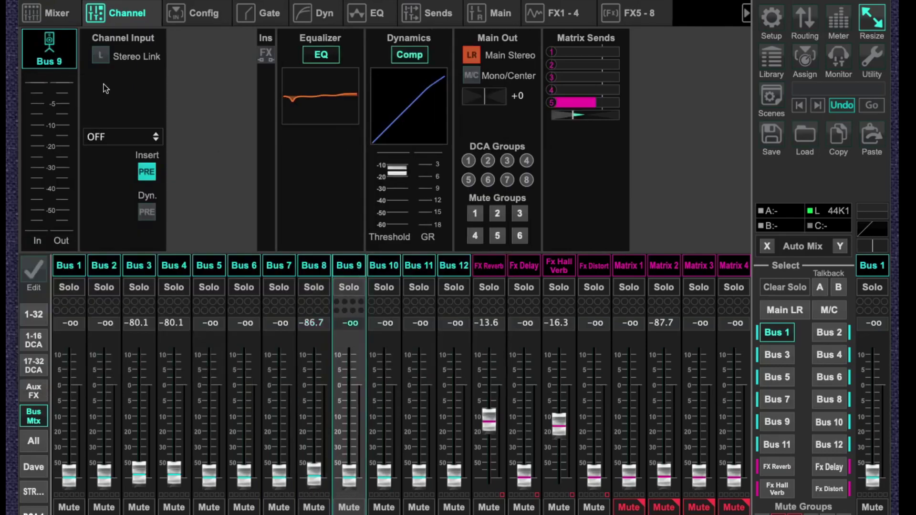
pyautogui.click(53, 43)
pyautogui.click(52, 97)
pyautogui.click(378, 268)
pyautogui.click(379, 269)
pyautogui.click(49, 48)
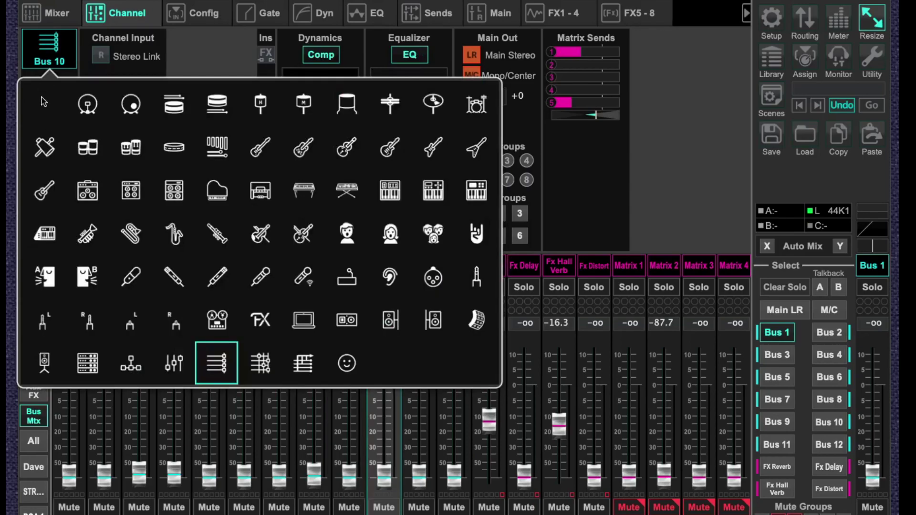
pyautogui.click(45, 101)
pyautogui.click(453, 265)
# - Show channels 1-16 with their main mix levels and rename the main stereo output to LR
pyautogui.click(33, 340)
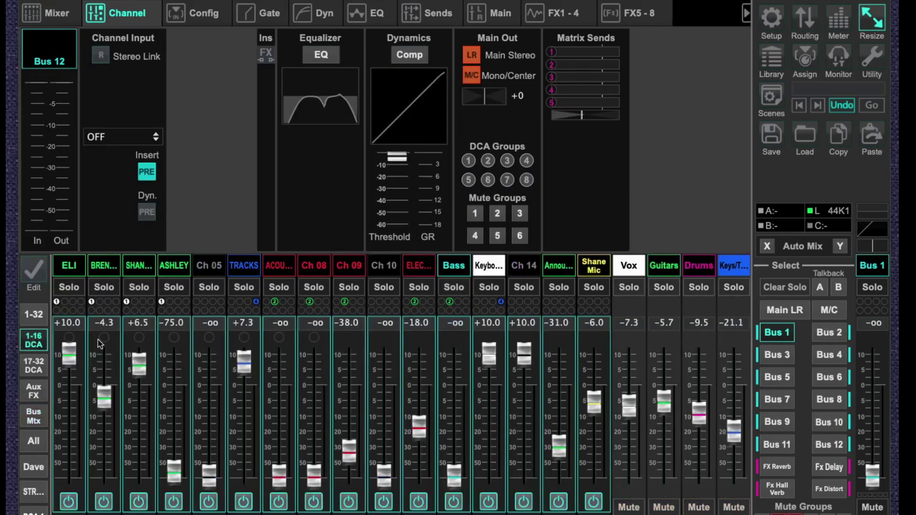
pyautogui.click(796, 311)
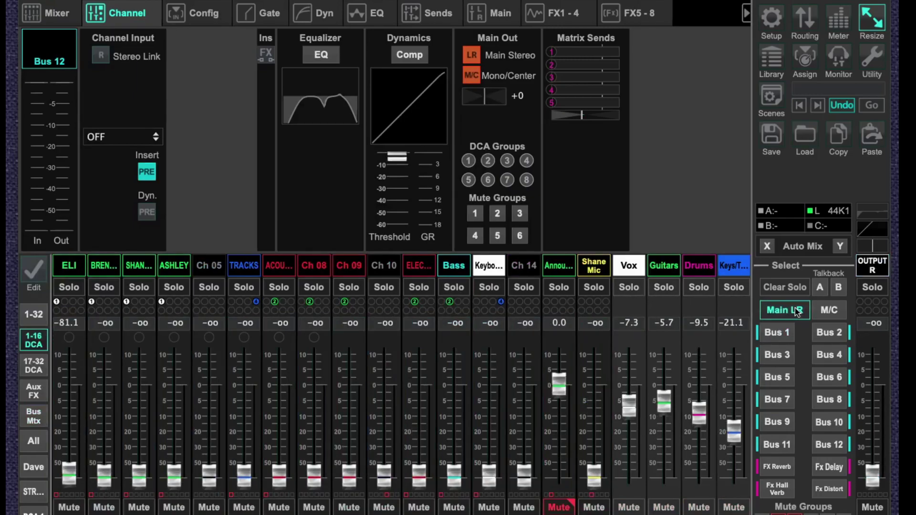
pyautogui.doubleClick(874, 271)
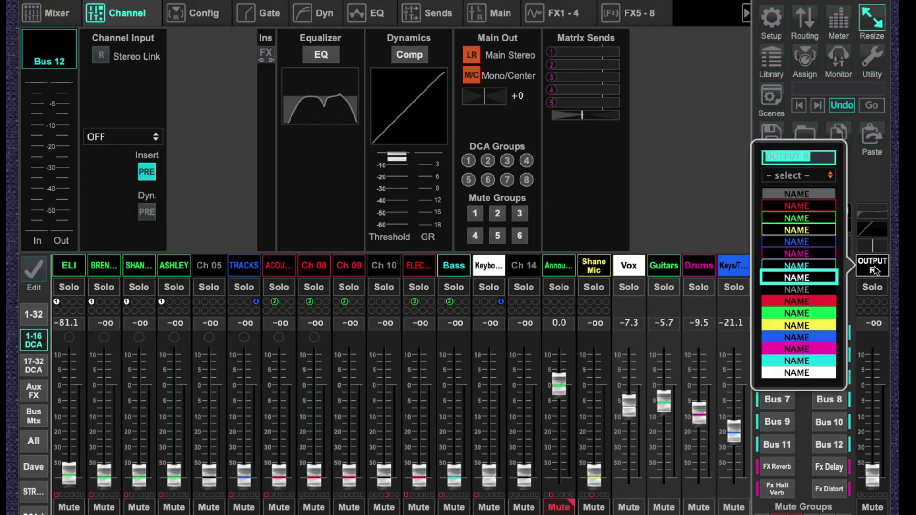
pyautogui.write('LR')
pyautogui.press('Return')
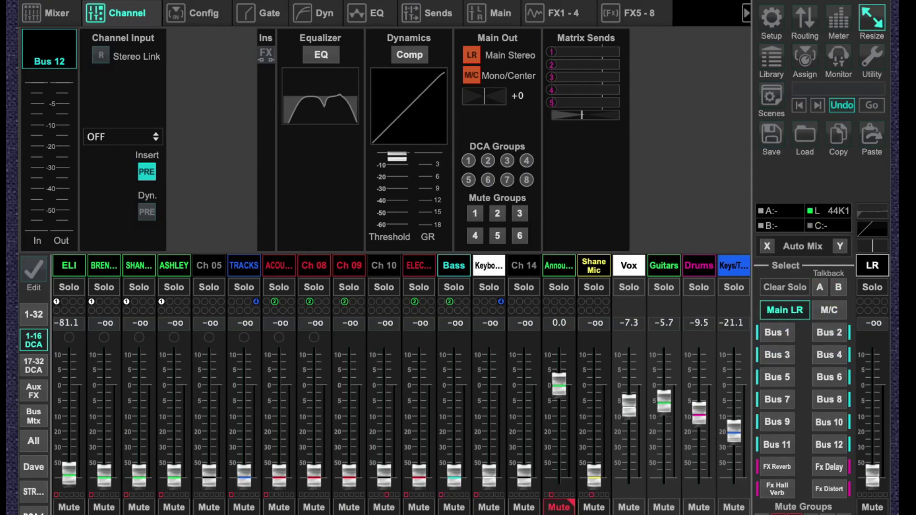
# - Switch off the FX 5 Dual DeEsser inserts on Ch 01 and Ch 16
pyautogui.click(73, 268)
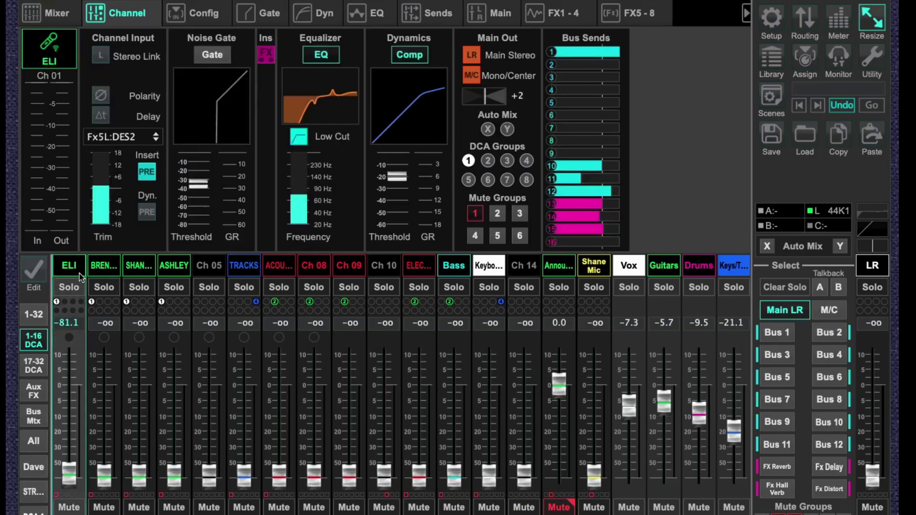
pyautogui.click(252, 270)
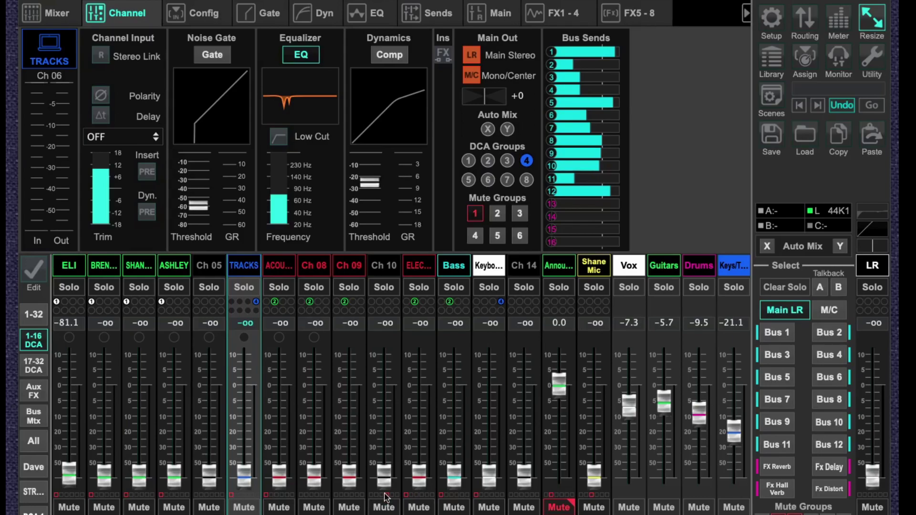
pyautogui.click(67, 270)
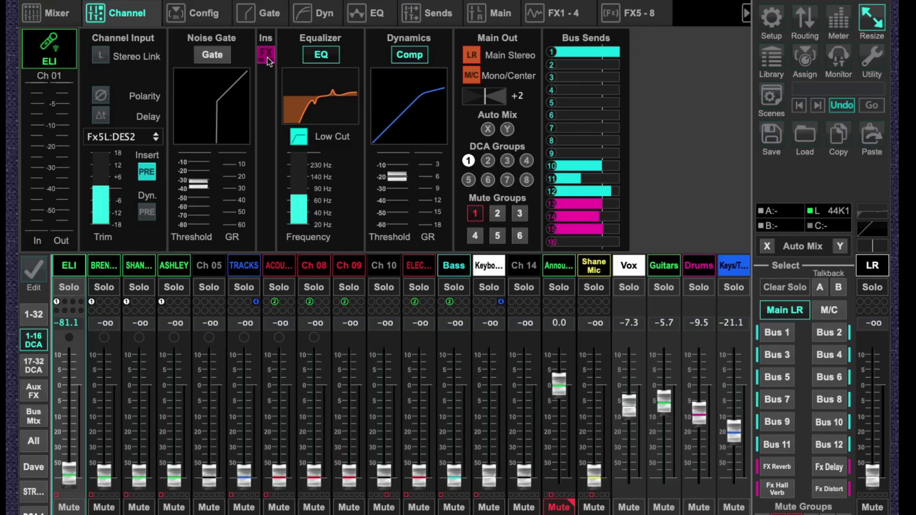
pyautogui.click(639, 15)
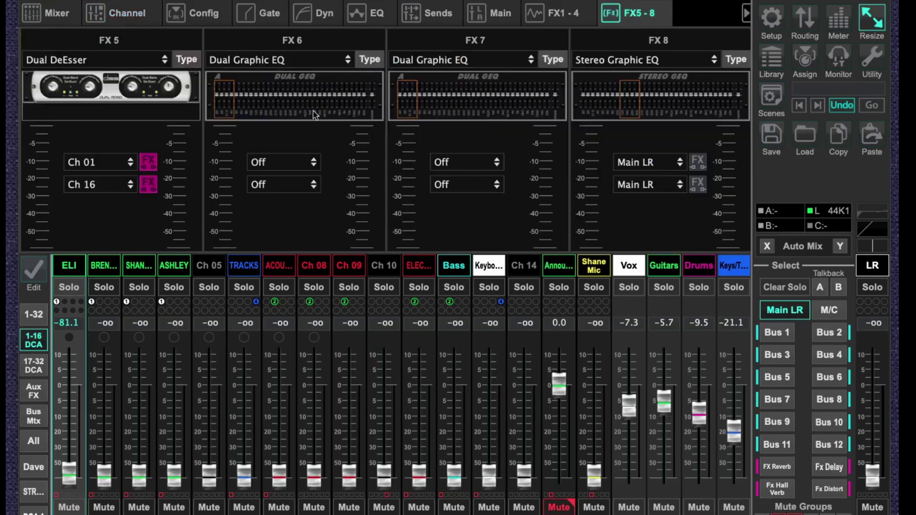
pyautogui.click(150, 165)
pyautogui.click(149, 185)
# - Set both insert assignments of the FX 5 Dual DeEsser to Off
pyautogui.click(94, 163)
pyautogui.click(94, 145)
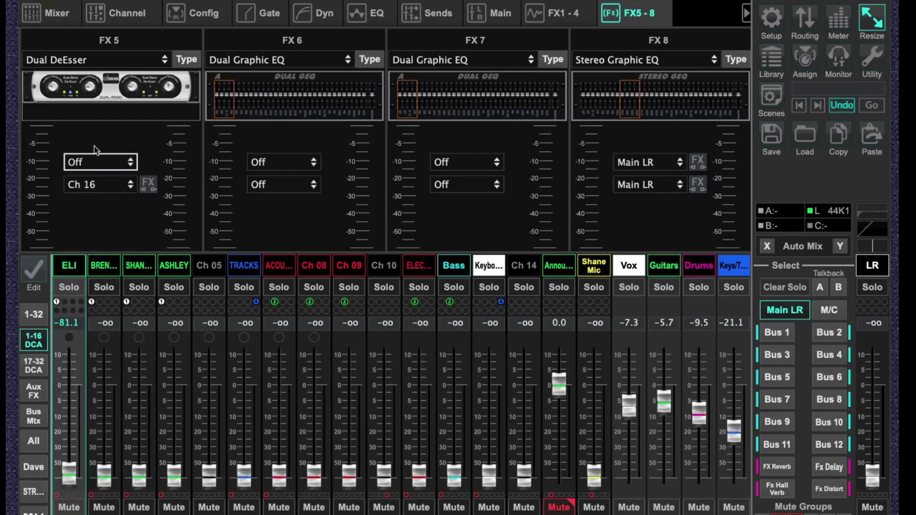
pyautogui.click(91, 186)
pyautogui.scroll(2, 105, 61)
# - Reset the equalizer of Ch 01 and turn off its low cut
pyautogui.click(97, 10)
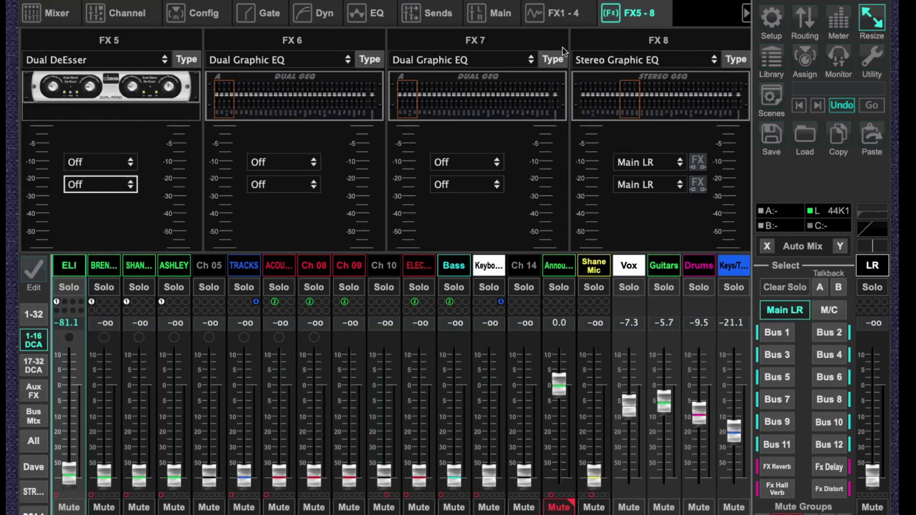
pyautogui.click(113, 19)
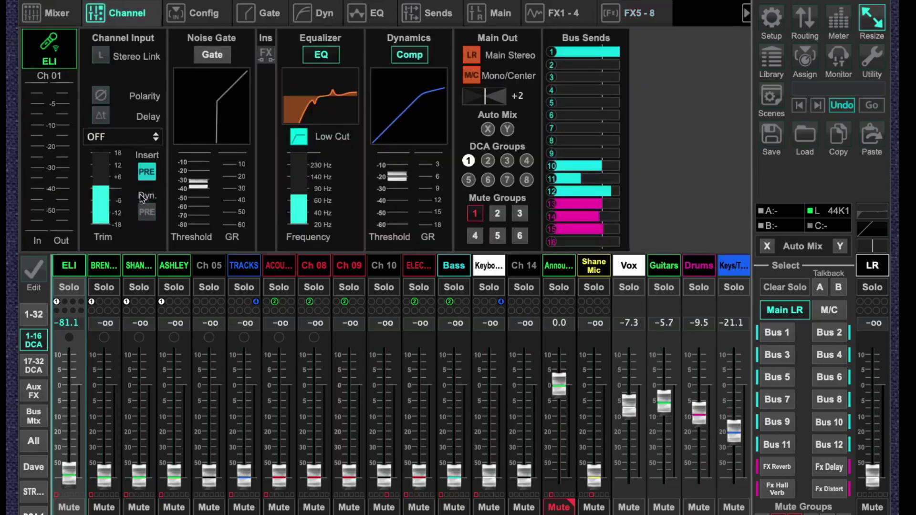
pyautogui.click(366, 17)
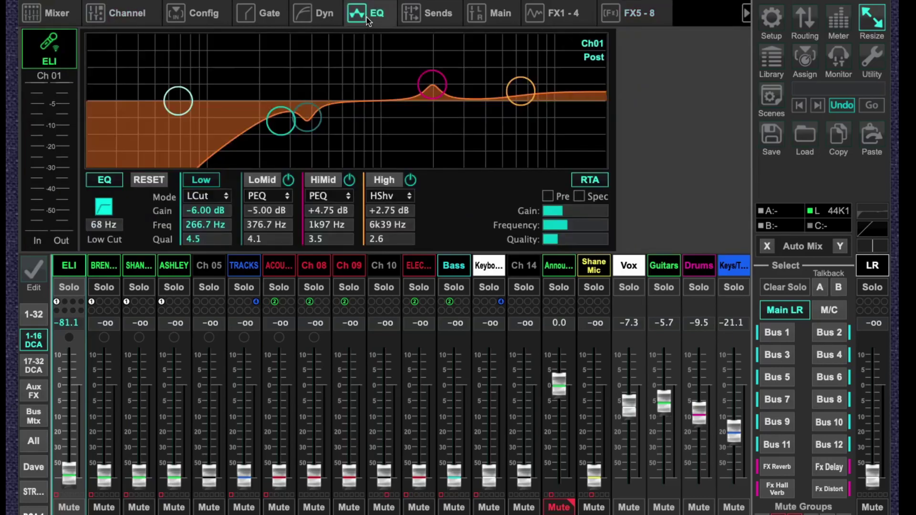
pyautogui.click(148, 179)
pyautogui.click(421, 296)
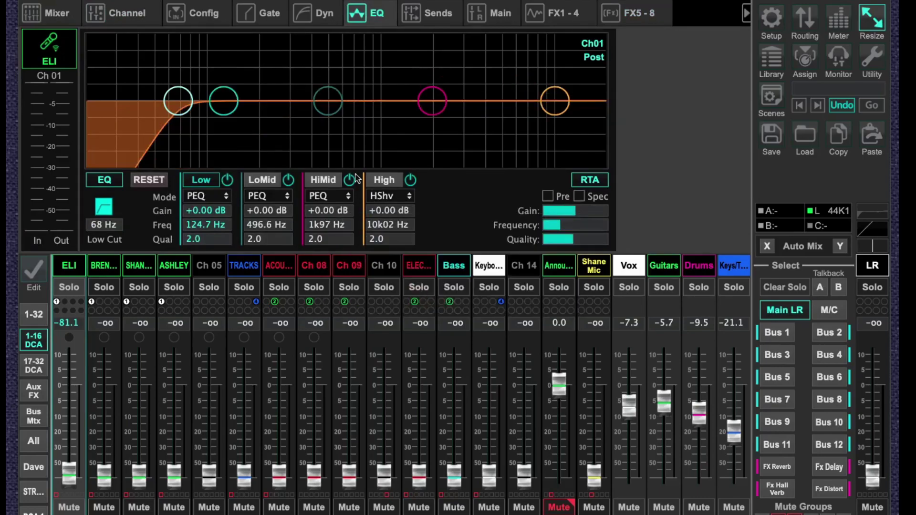
pyautogui.click(104, 209)
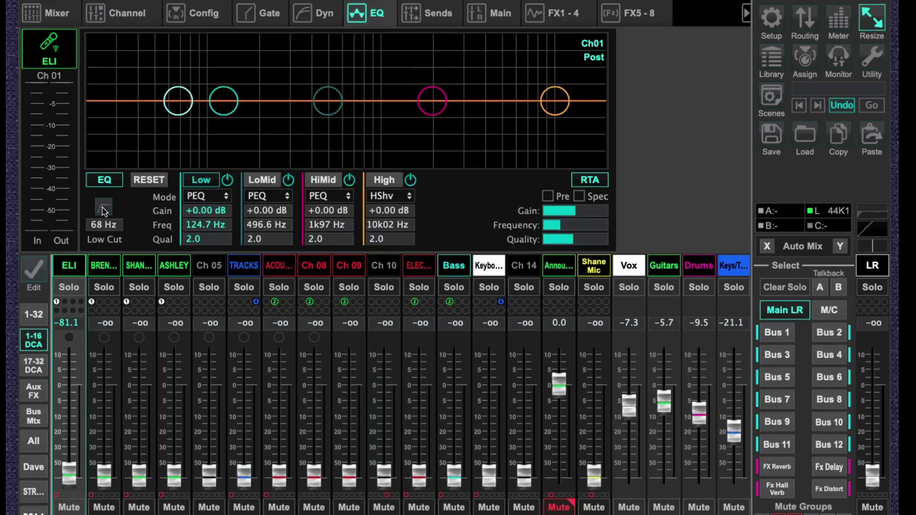
# - Remove Ch 05 from the Mono/Center output and pull its Bus 1 to Bus 9 sends down to minus infinity
pyautogui.click(319, 17)
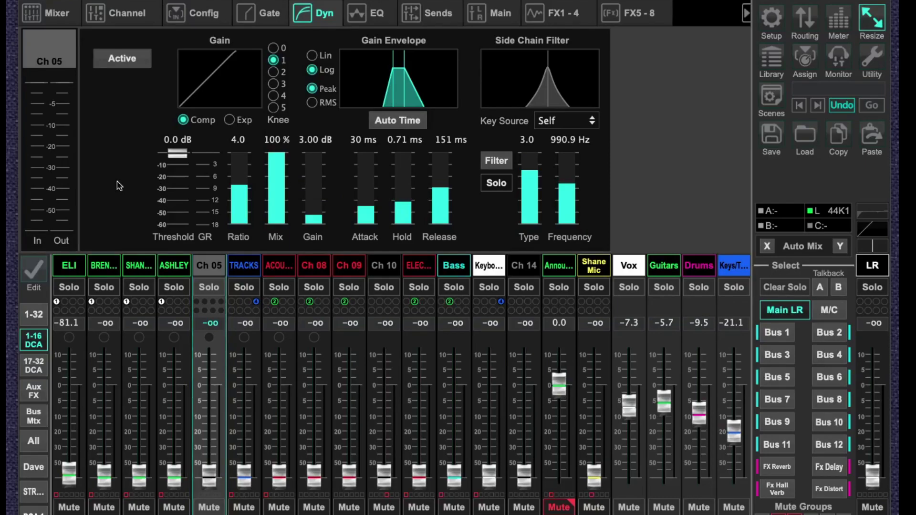
pyautogui.click(124, 19)
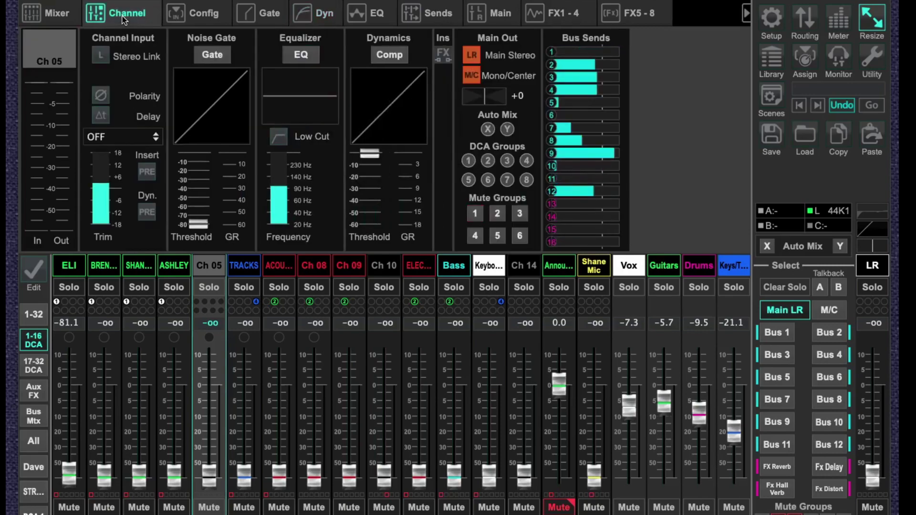
pyautogui.click(470, 77)
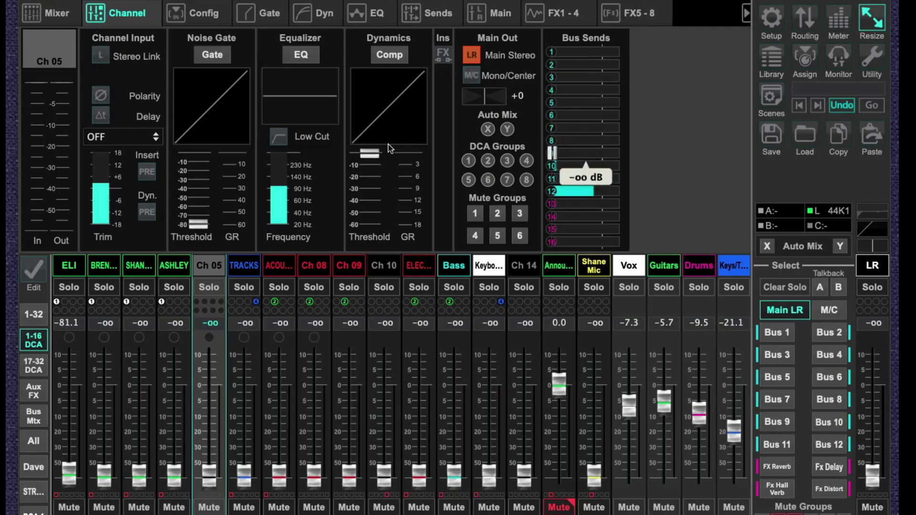
# - Check the config, gate, dynamics, EQ and bus send settings of Ch 05
pyautogui.click(201, 16)
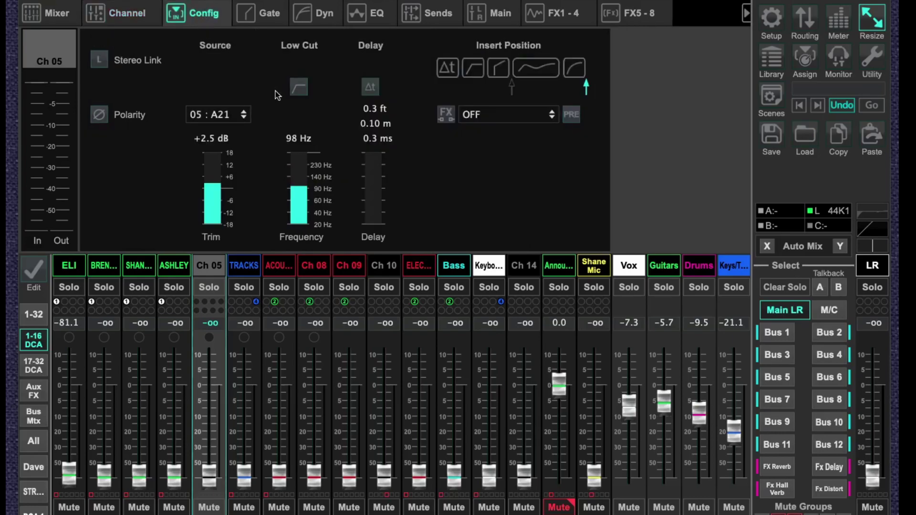
pyautogui.moveTo(300, 185)
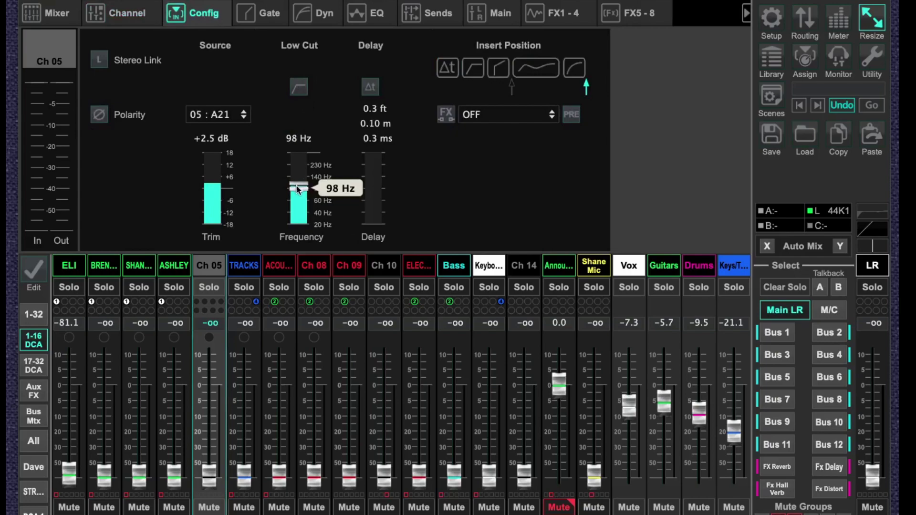
pyautogui.click(266, 18)
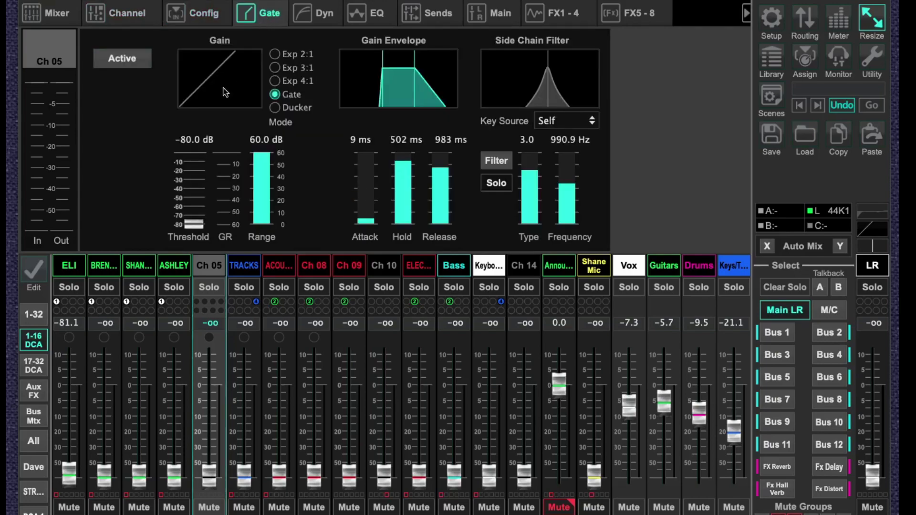
pyautogui.click(324, 21)
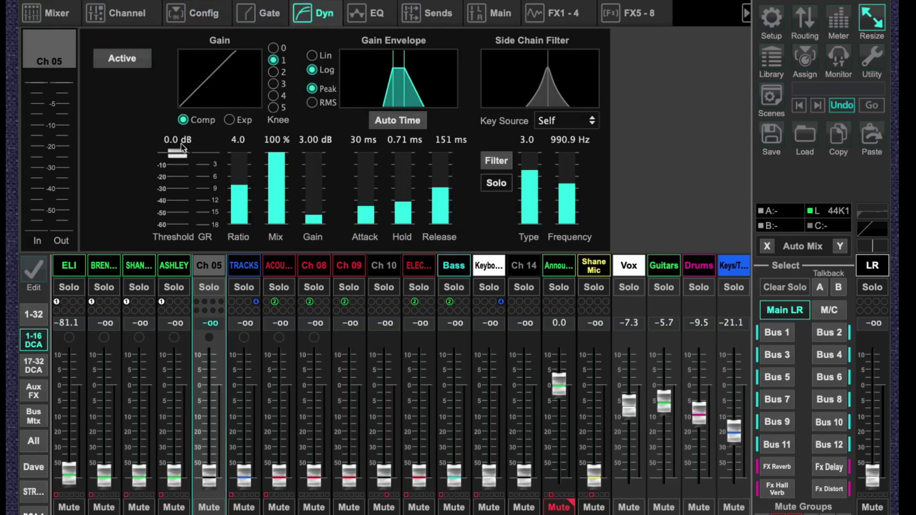
pyautogui.click(367, 15)
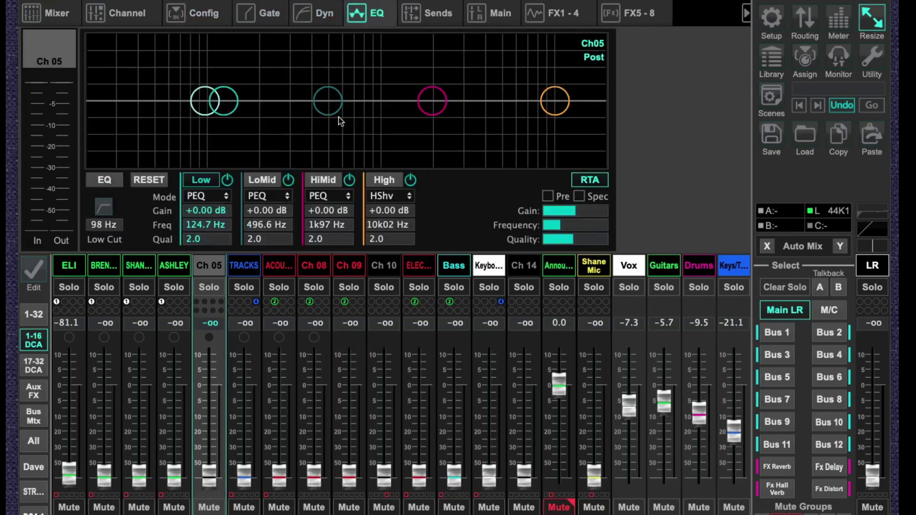
pyautogui.click(431, 17)
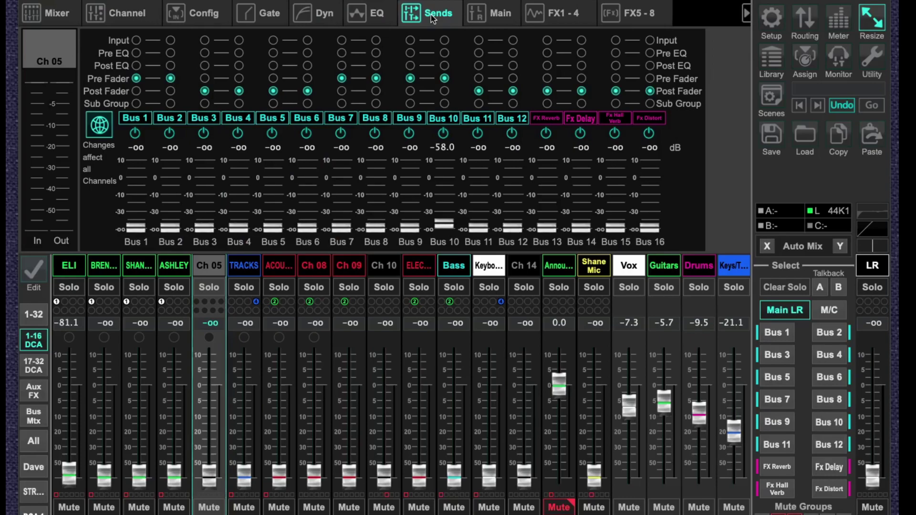
# - Save the settings of Ch 05 as a channel library preset named BLANK CHANNEL in position 90
pyautogui.click(770, 65)
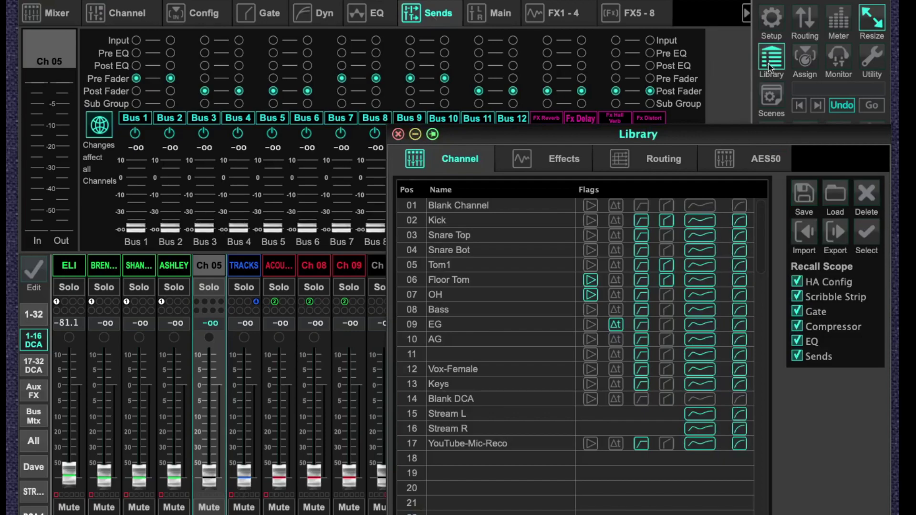
pyautogui.moveTo(731, 139); pyautogui.dragTo(487, 25)
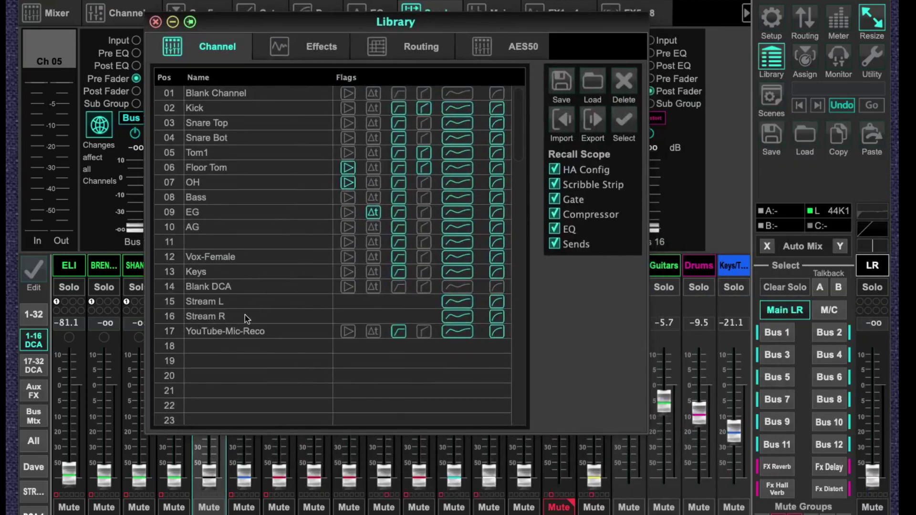
pyautogui.scroll(-15, 242, 301)
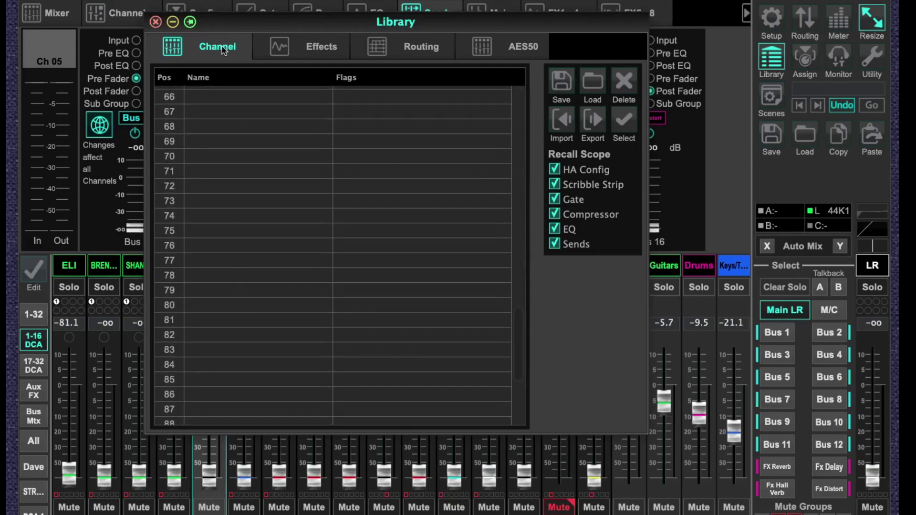
pyautogui.scroll(-4, 258, 226)
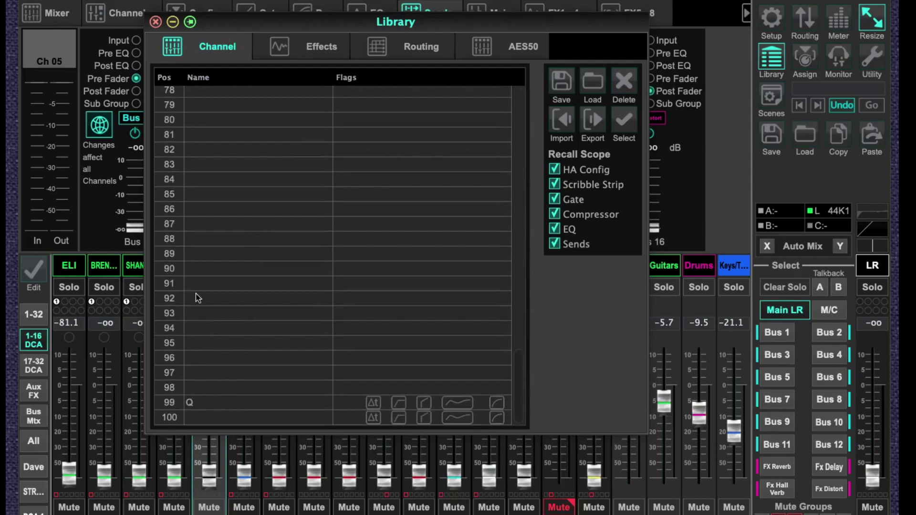
pyautogui.click(204, 272)
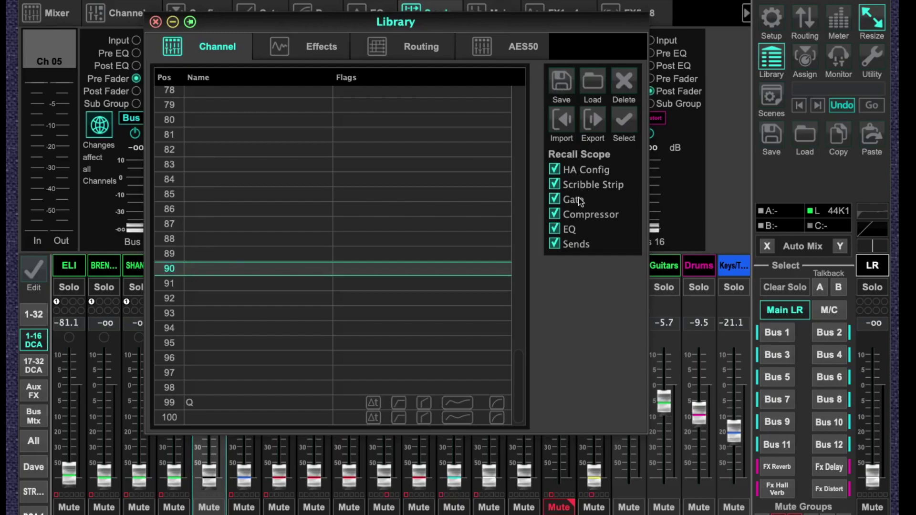
pyautogui.click(563, 83)
pyautogui.write('BLANK ')
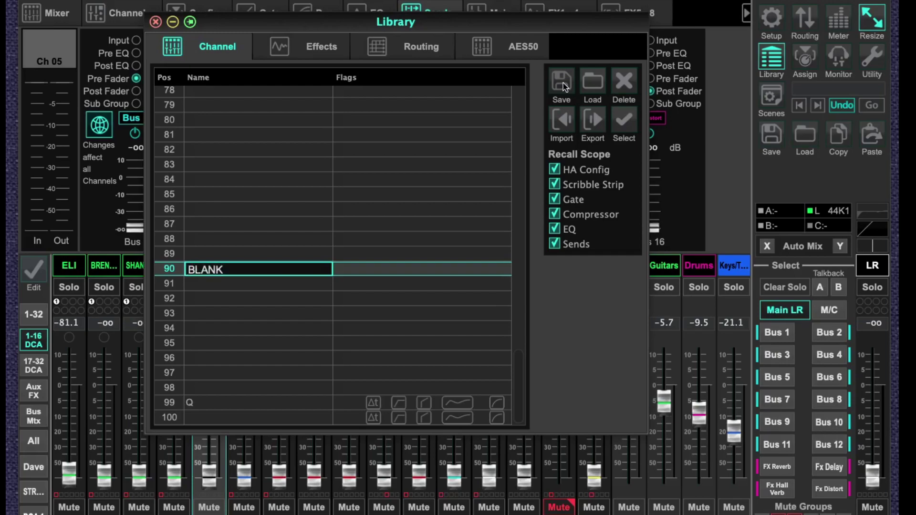
pyautogui.write('CHANNEL')
pyautogui.press('Return')
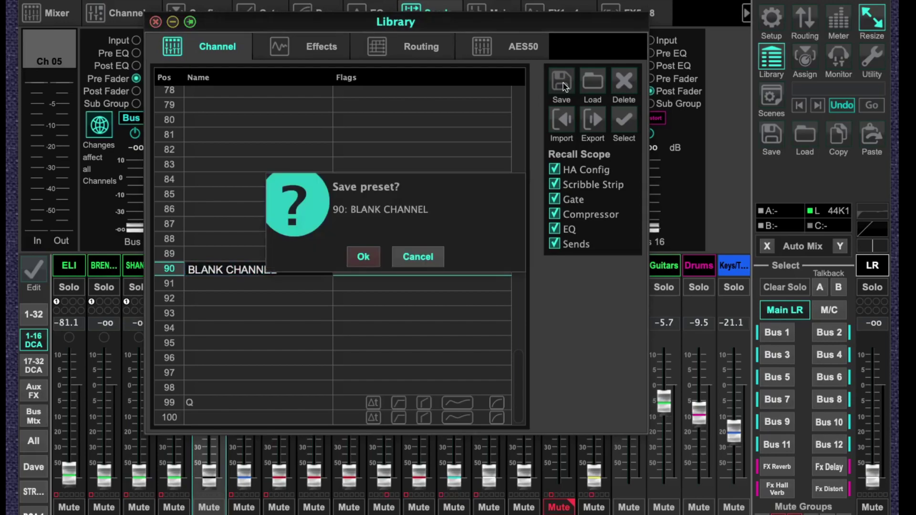
pyautogui.click(362, 258)
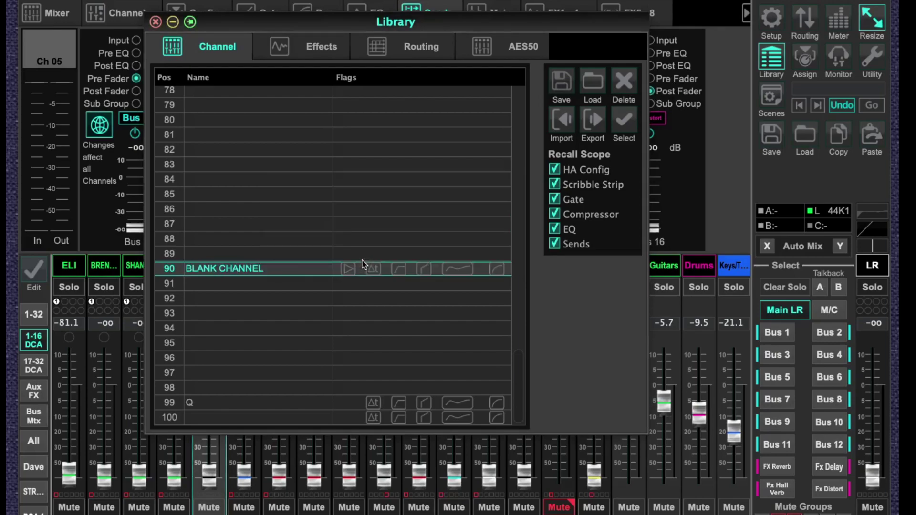
pyautogui.click(156, 21)
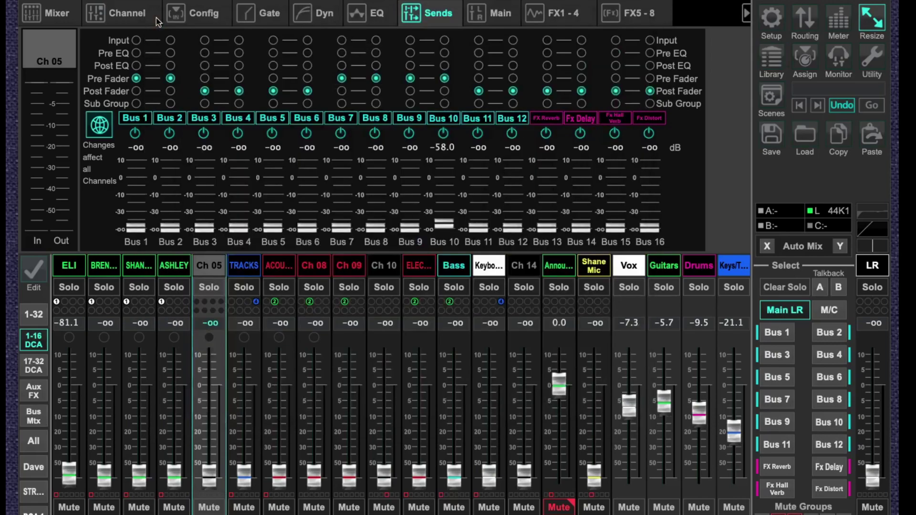
# - Load the BLANK CHANNEL preset from library position 90 onto Ch 10 with all recall scope options included
pyautogui.click(384, 270)
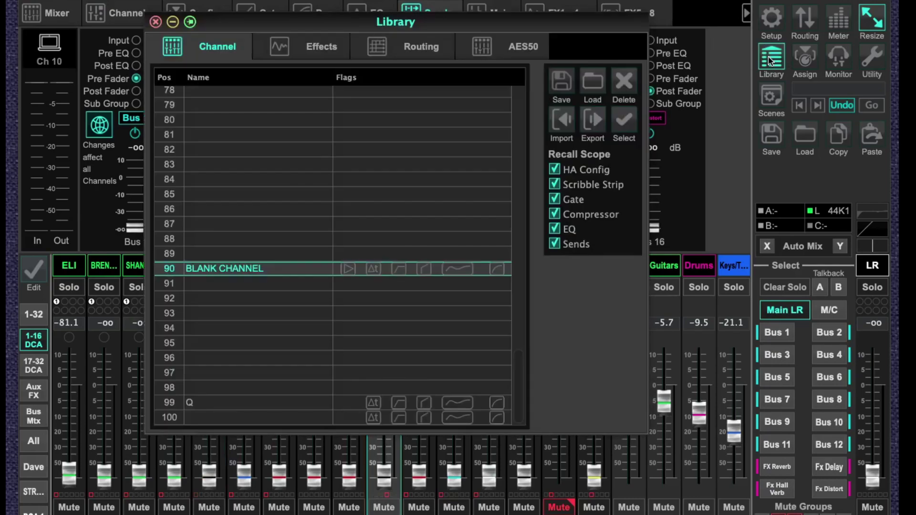
pyautogui.click(770, 60)
pyautogui.click(593, 83)
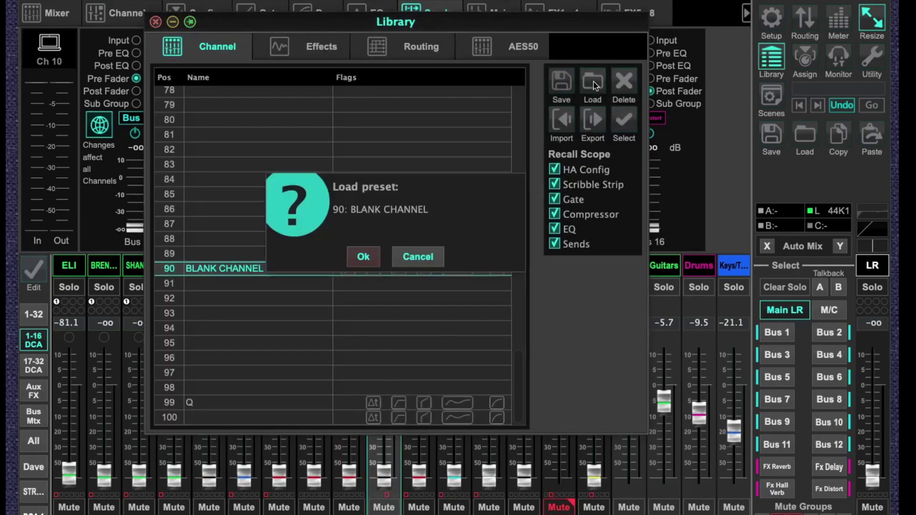
pyautogui.click(364, 258)
pyautogui.click(156, 21)
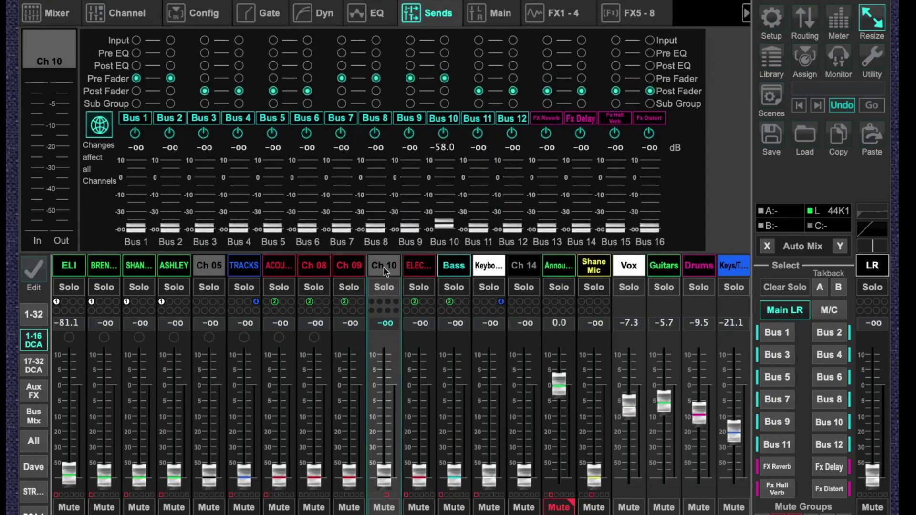
# - Open the channel library for Ch 14 and switch the HA Config and Scribble Strip recall scopes off and back on
pyautogui.click(526, 265)
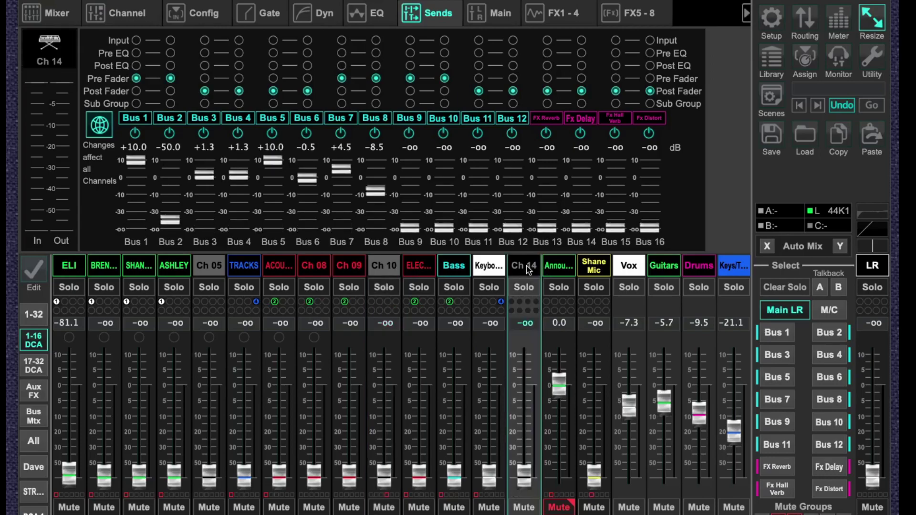
pyautogui.click(771, 60)
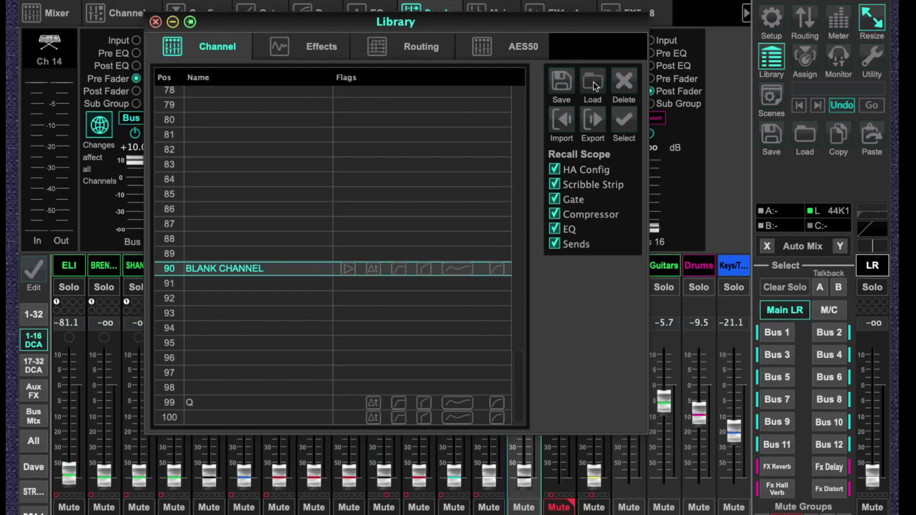
pyautogui.click(555, 170)
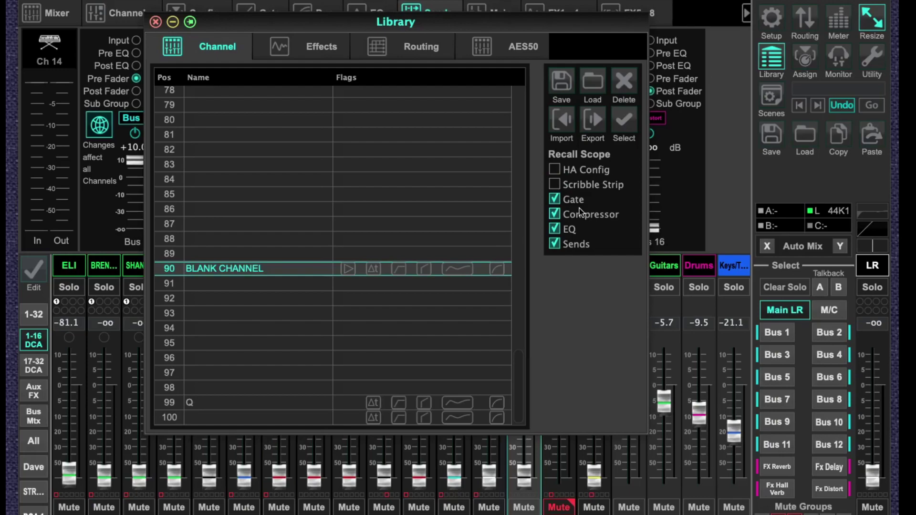
pyautogui.click(556, 186)
pyautogui.click(556, 171)
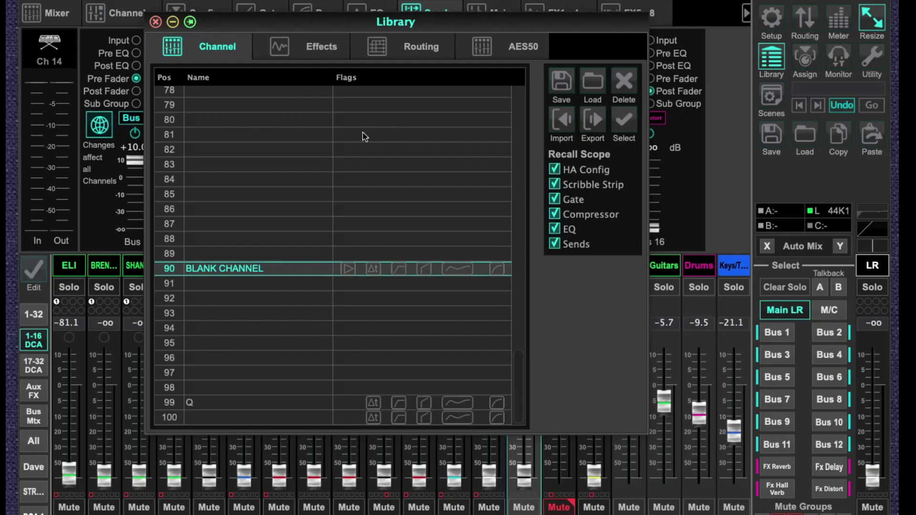
pyautogui.click(156, 26)
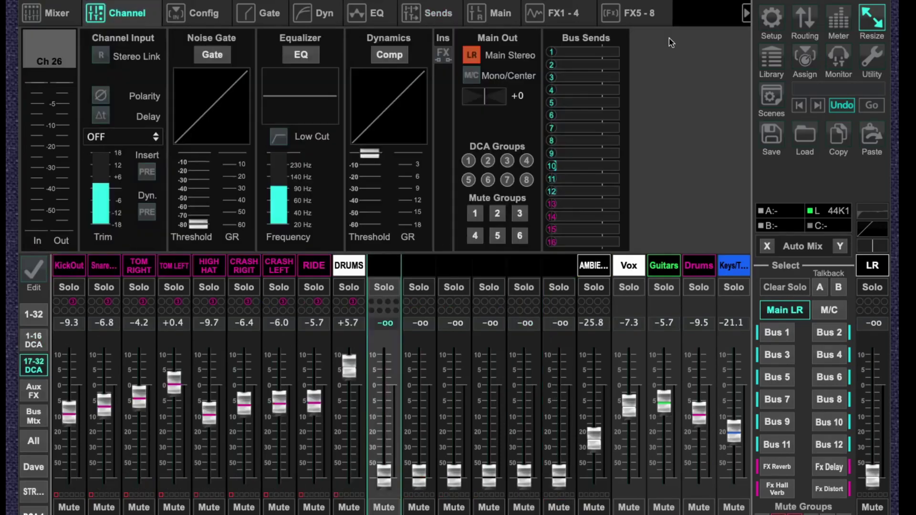
# - Set the input source of Ch 26 to 26 : A42
pyautogui.click(39, 344)
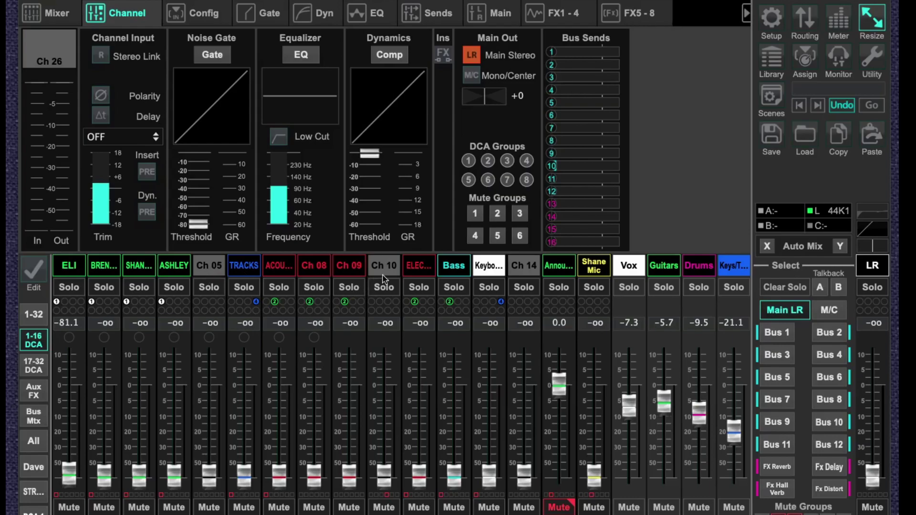
pyautogui.click(37, 366)
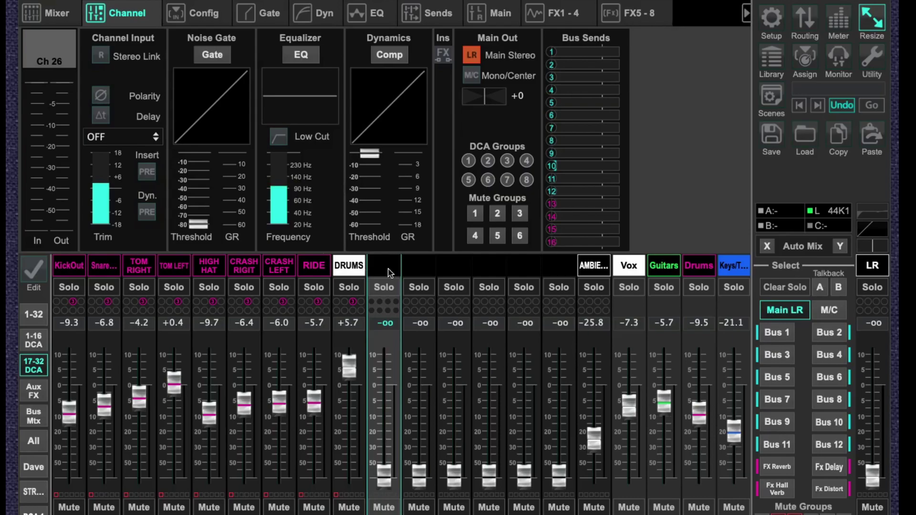
pyautogui.click(205, 14)
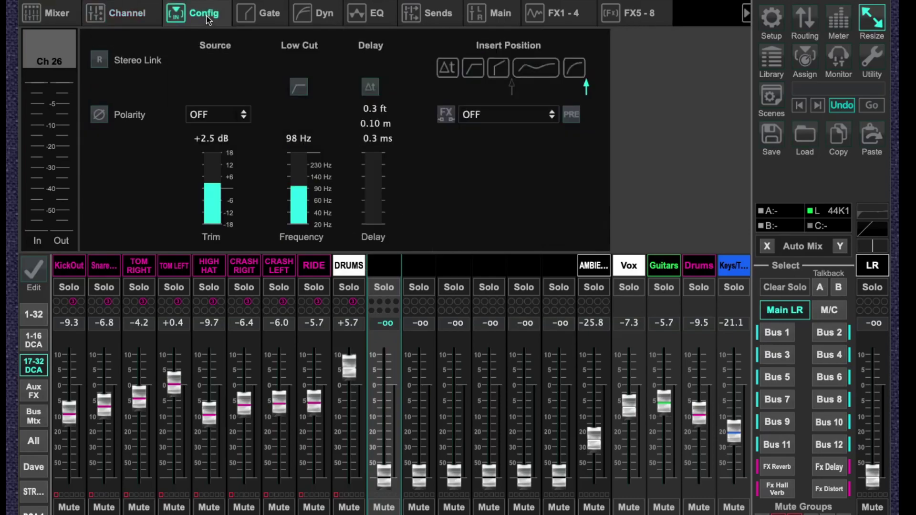
pyautogui.click(226, 116)
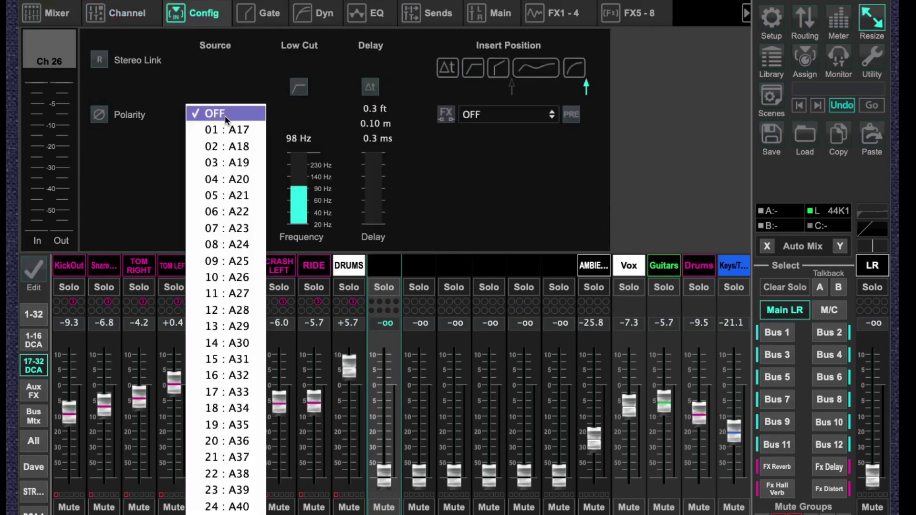
pyautogui.scroll(-5, 225, 295)
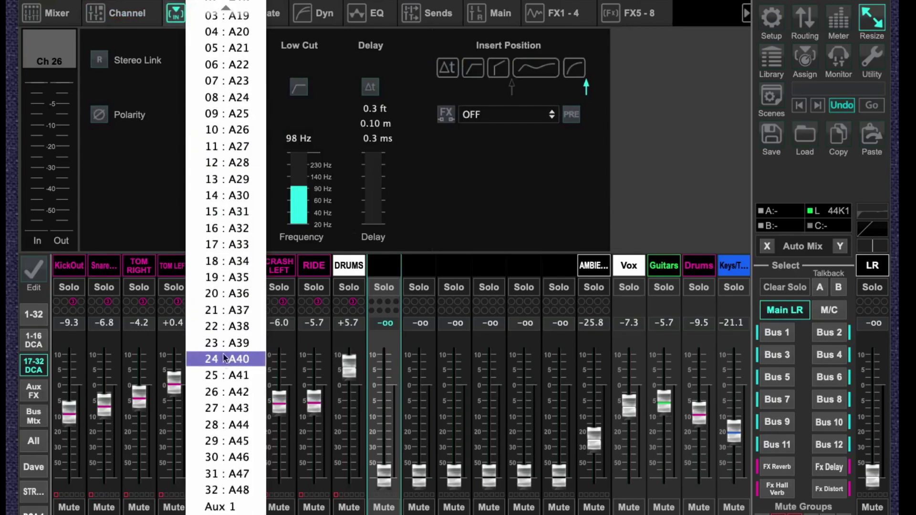
pyautogui.click(224, 392)
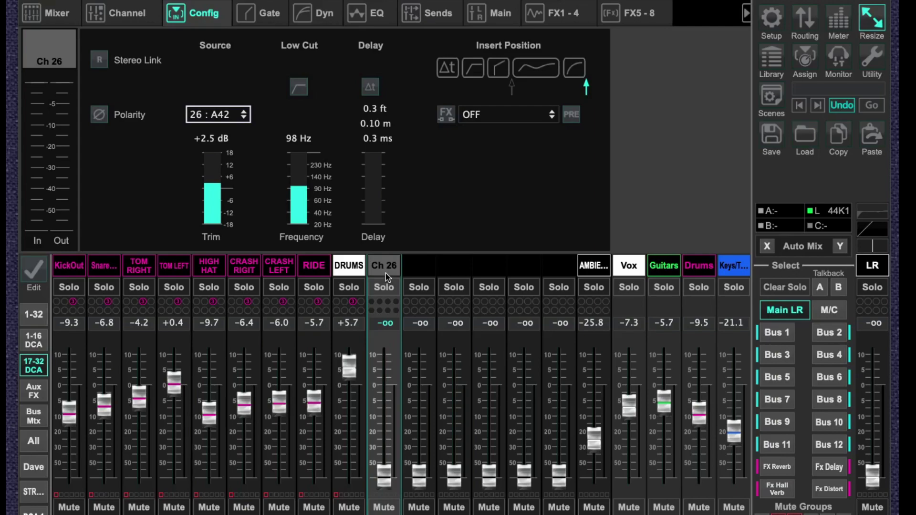
# - Check the input source choices of Ch 27 and keep its source OFF
pyautogui.click(419, 267)
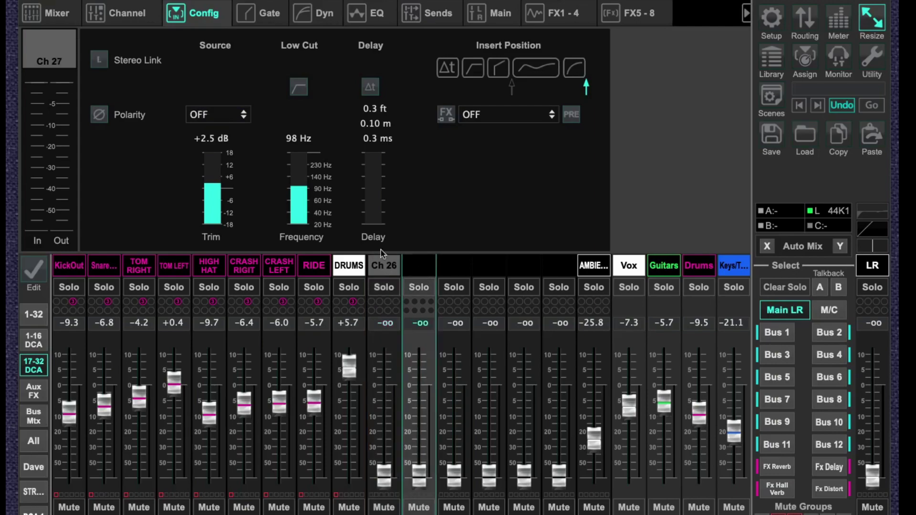
pyautogui.click(226, 117)
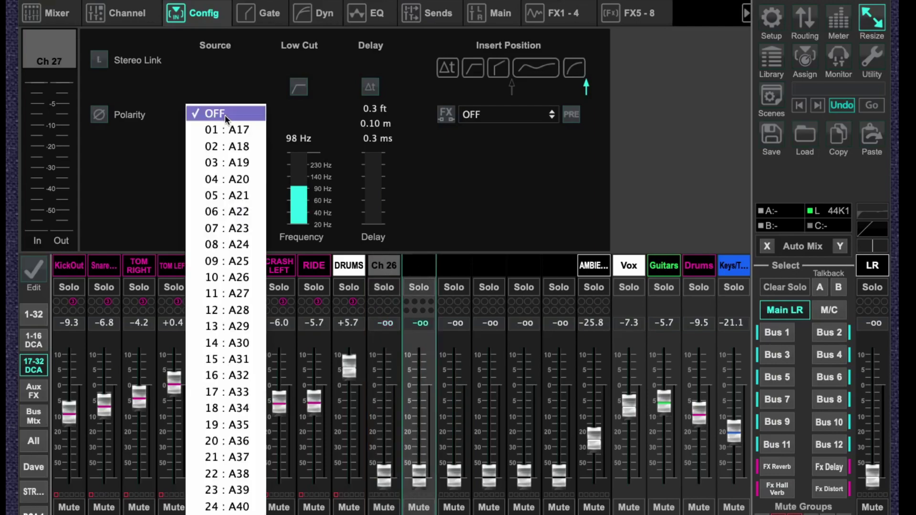
pyautogui.click(225, 114)
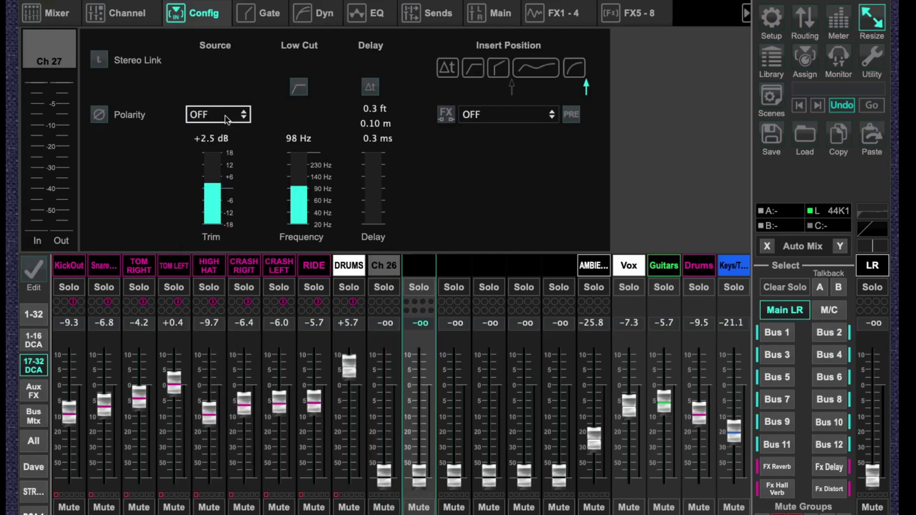
# - Set the input source of Ch 26 back to OFF
pyautogui.click(385, 270)
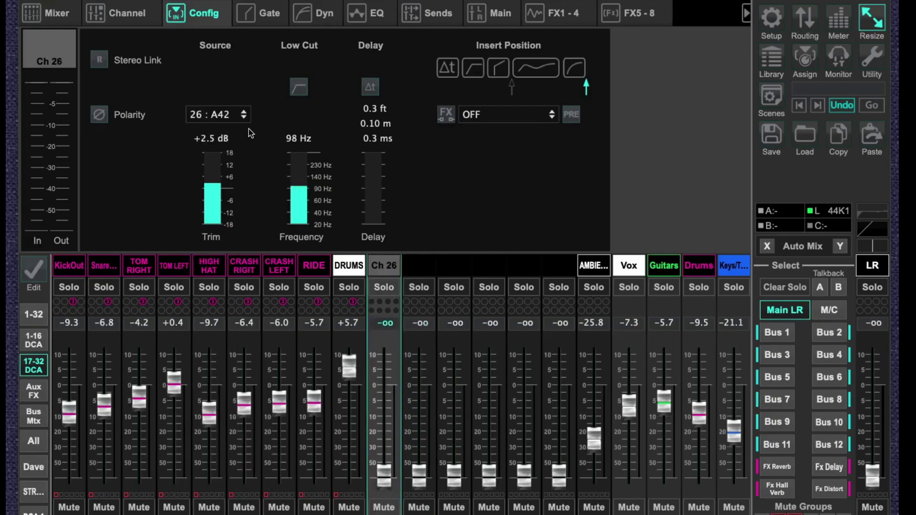
pyautogui.click(224, 114)
pyautogui.scroll(10, 219, 93)
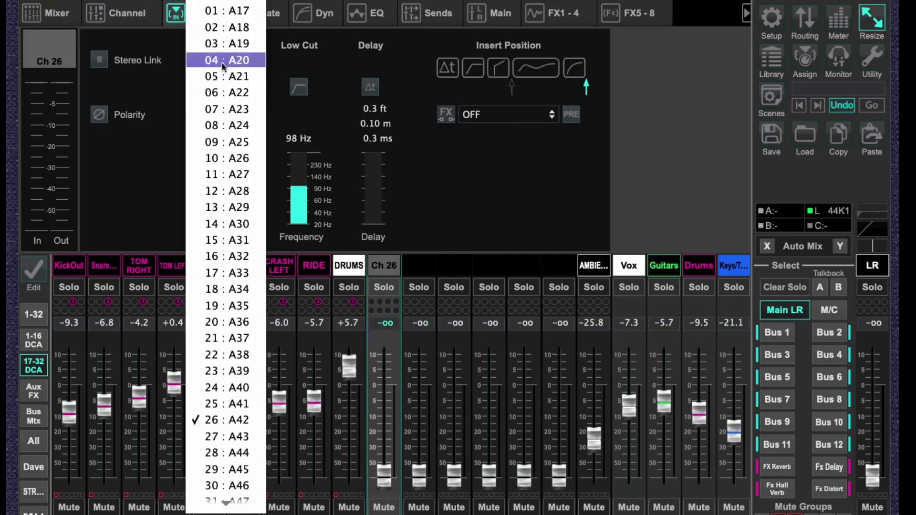
pyautogui.click(233, 3)
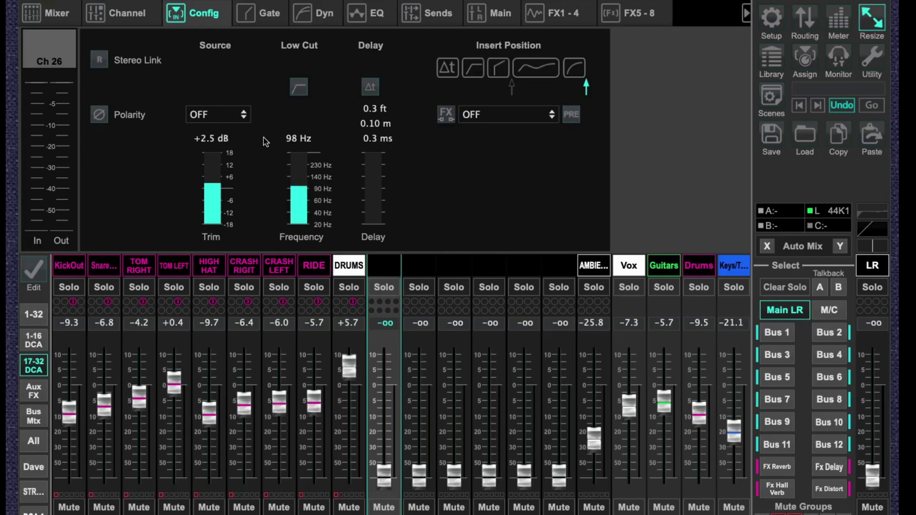
pyautogui.click(228, 115)
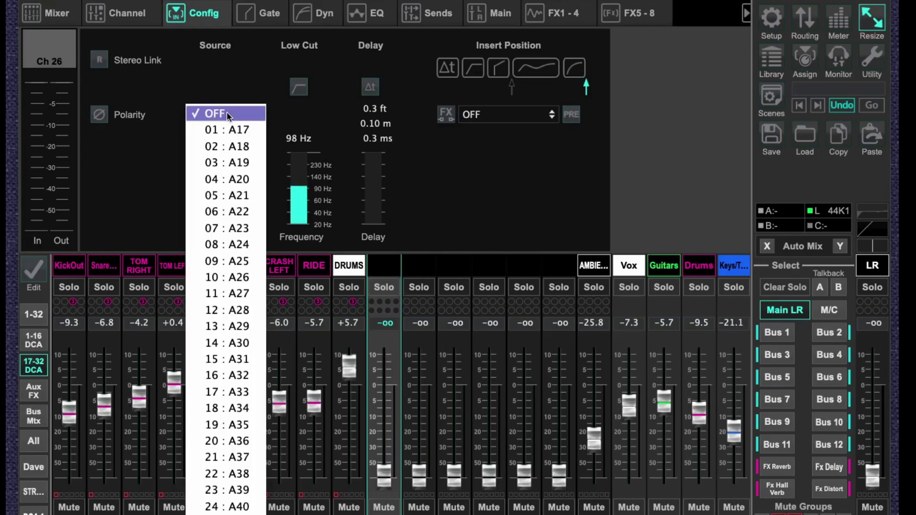
pyautogui.click(151, 165)
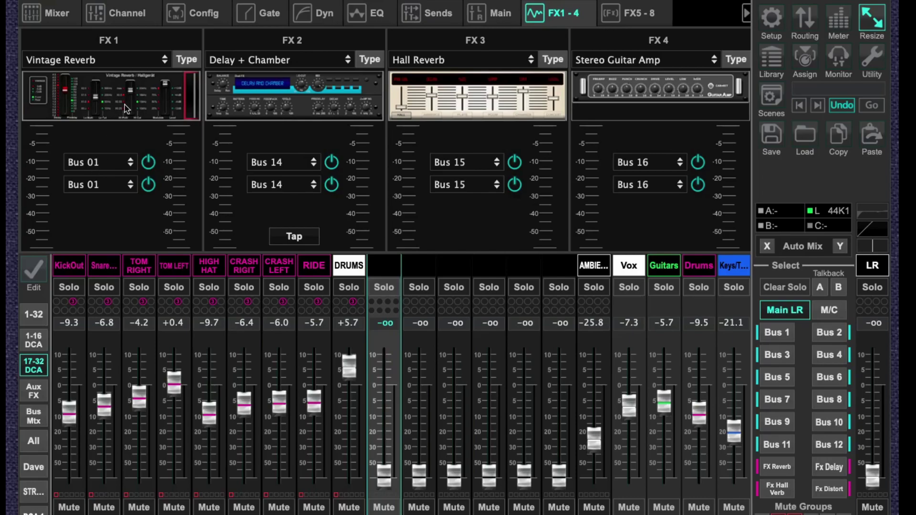
# - Set both inputs of the FX 1 Vintage Reverb to Bus 13
pyautogui.click(97, 165)
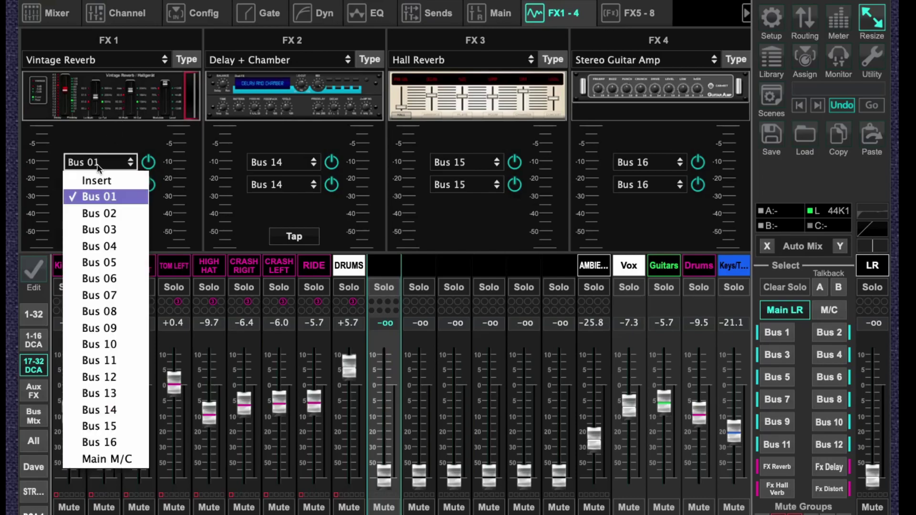
pyautogui.click(98, 391)
pyautogui.click(104, 187)
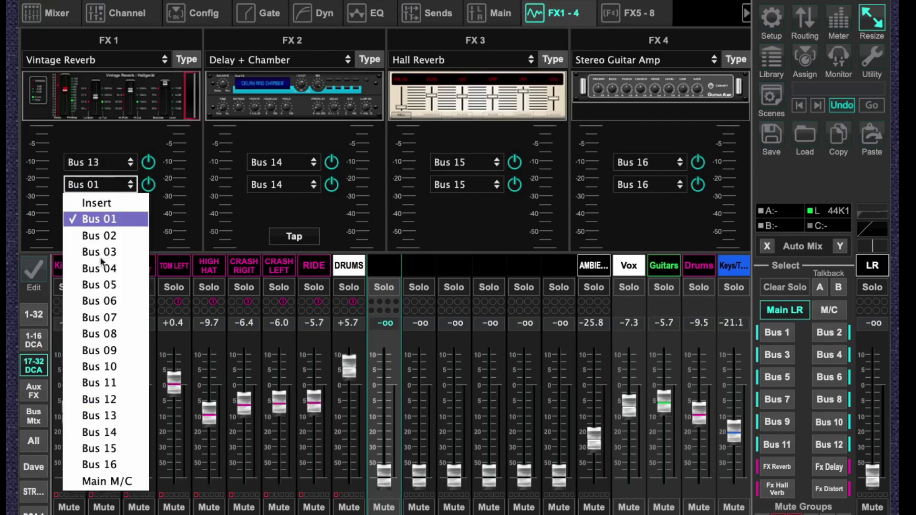
pyautogui.click(101, 415)
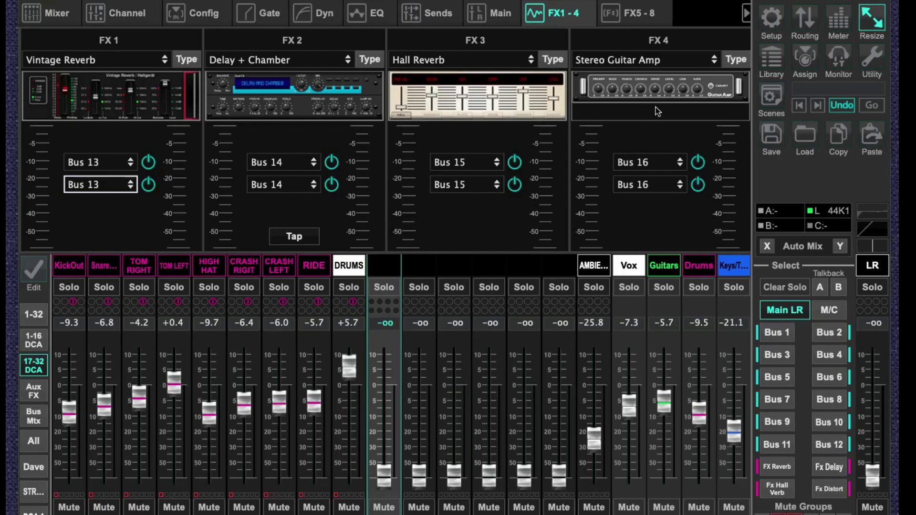
# - Show the channel sends to the Fx Distort bus and pull the acoustic channel's send down to minus infinity
pyautogui.click(830, 490)
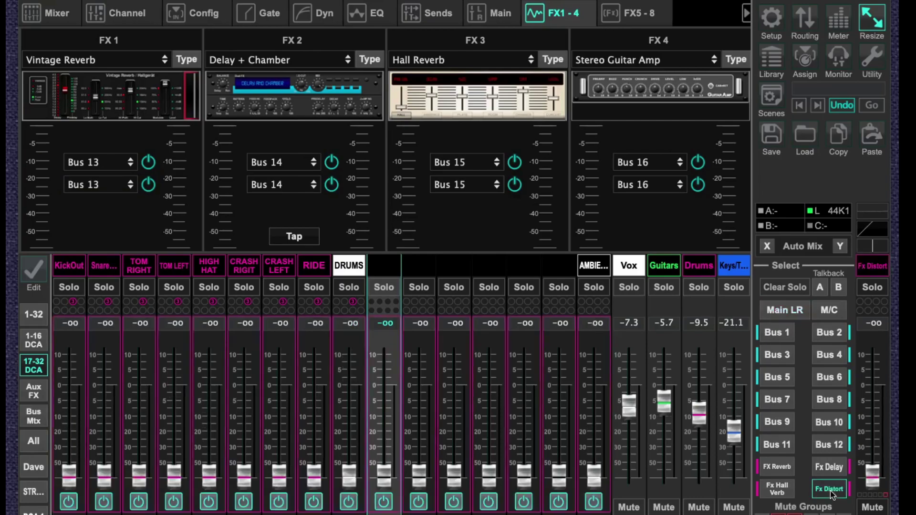
pyautogui.click(28, 341)
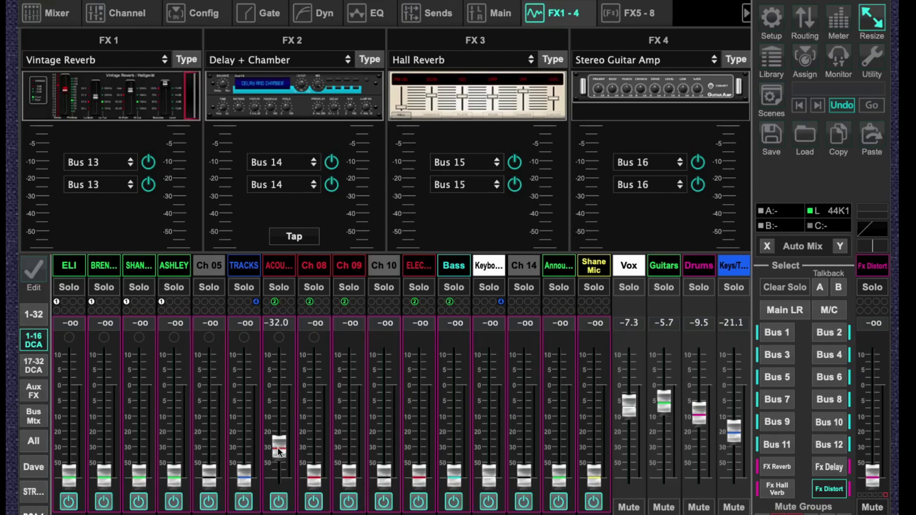
pyautogui.moveTo(279, 450); pyautogui.dragTo(280, 502)
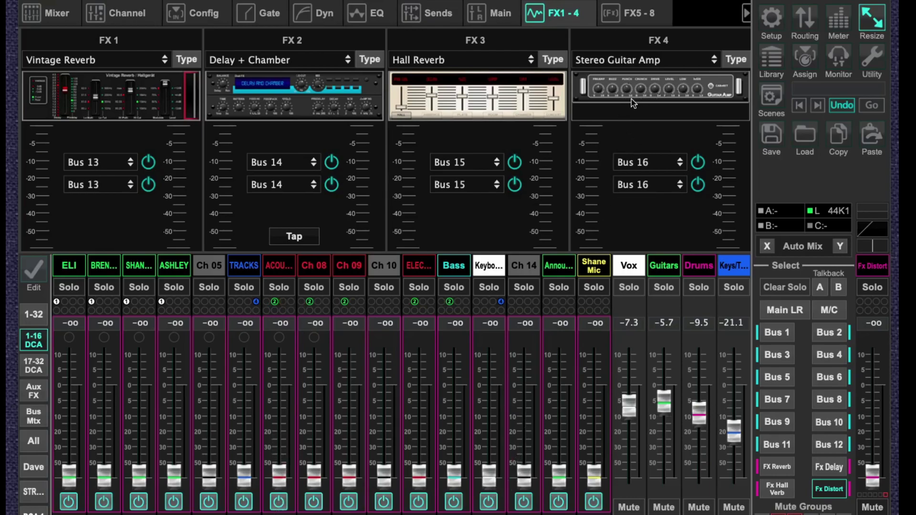
# - Examine the settings of the FX 1 Vintage Reverb and the FX 2 Delay + Chamber effects
pyautogui.click(145, 90)
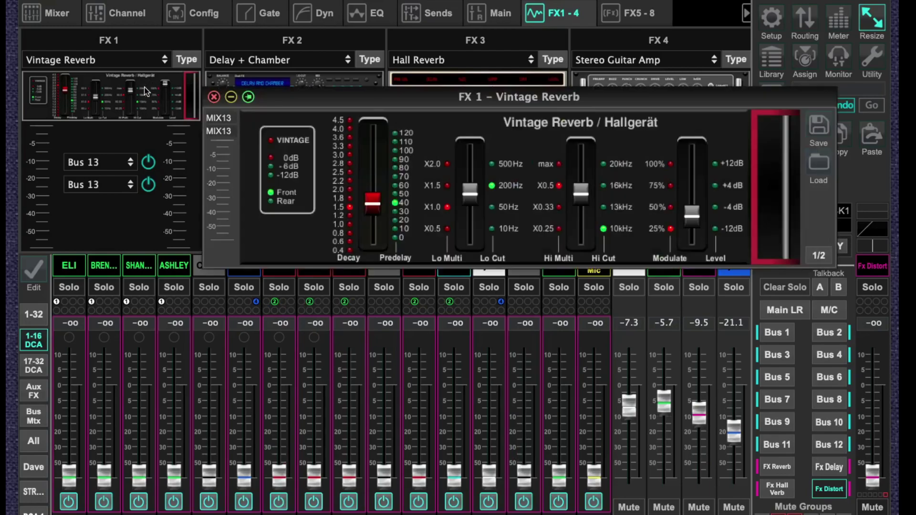
pyautogui.moveTo(340, 99); pyautogui.dragTo(297, 98)
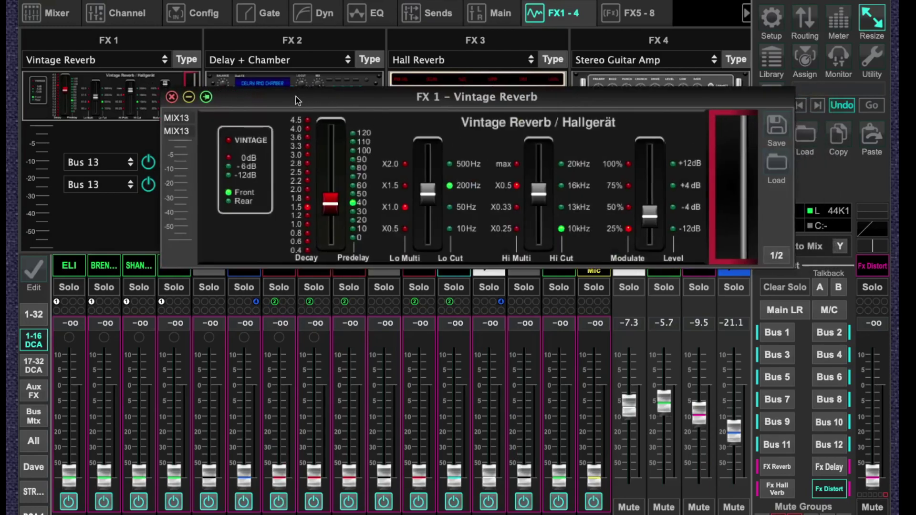
pyautogui.moveTo(333, 204)
pyautogui.click(172, 98)
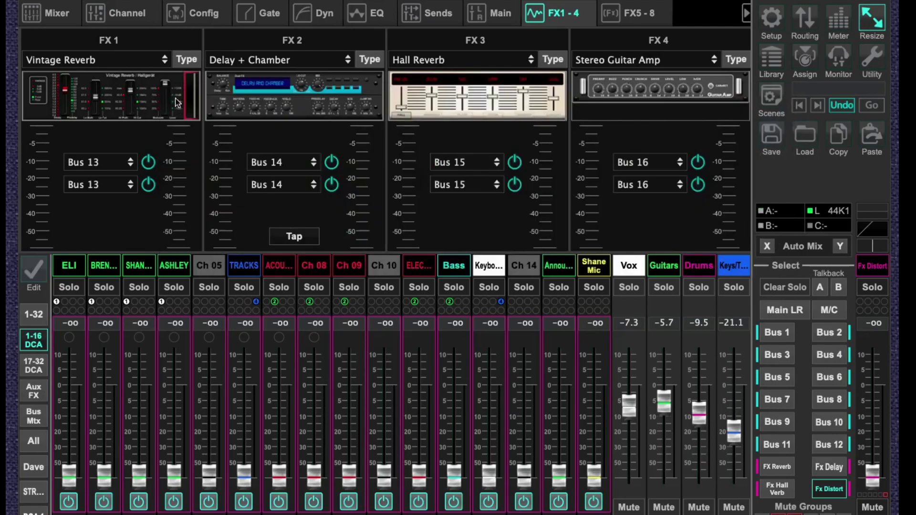
pyautogui.click(282, 106)
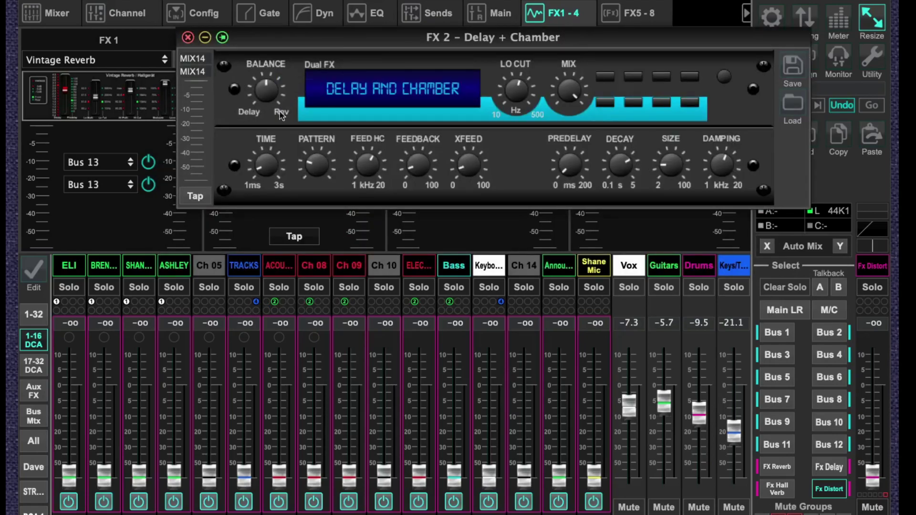
pyautogui.moveTo(270, 168)
pyautogui.click(189, 38)
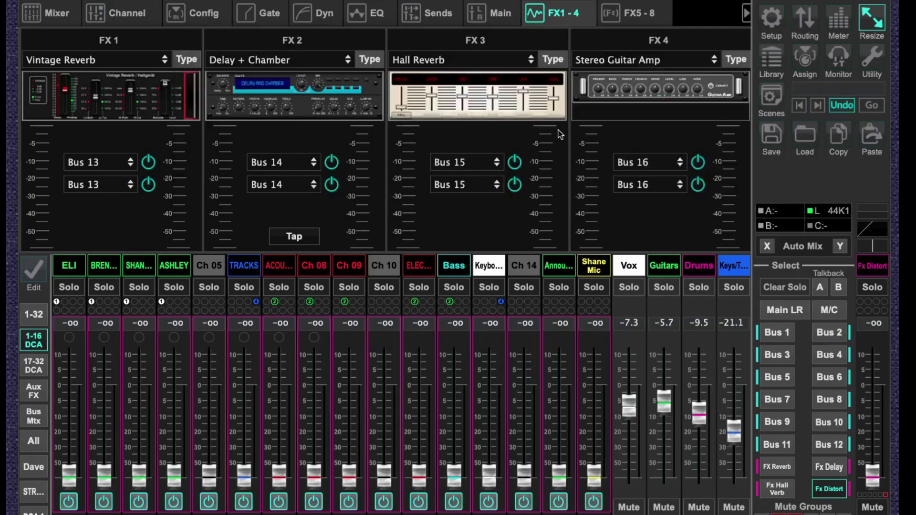